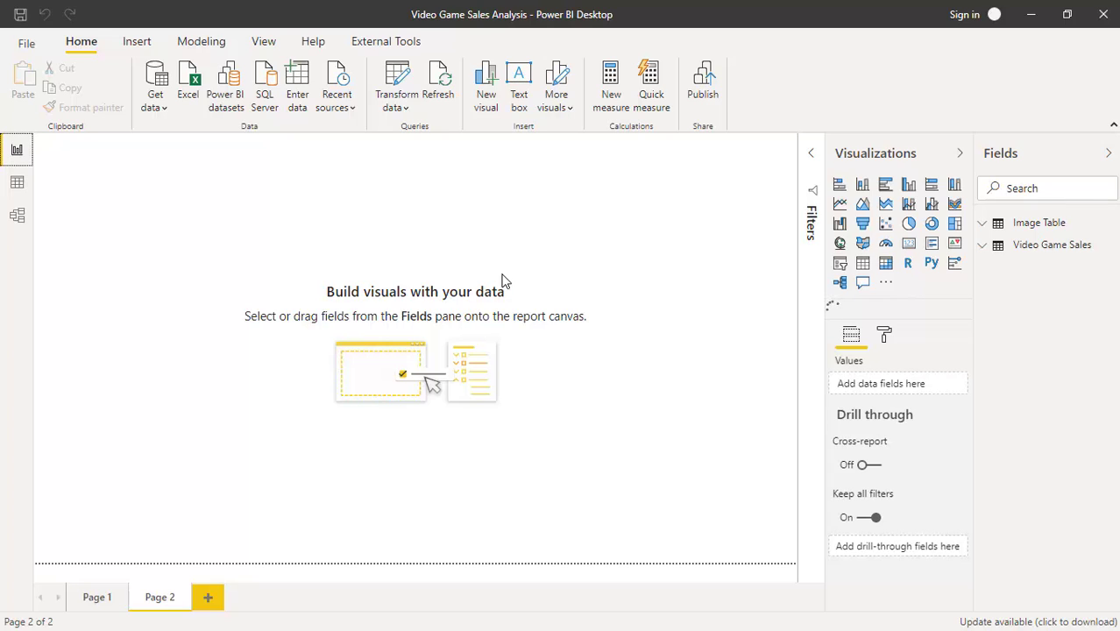
Examine the data of the Video Game Sales table and the Image Table in Data view.
{"action": "left_click", "coordinate": [16, 184]}
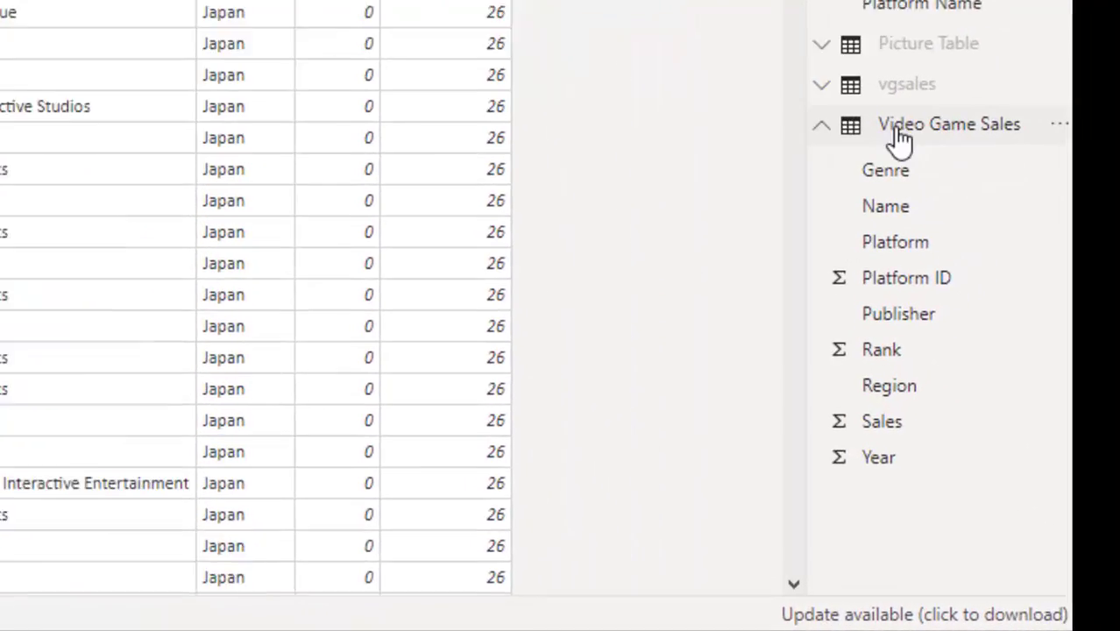
{"action": "mouse_move", "coordinate": [955, 136]}
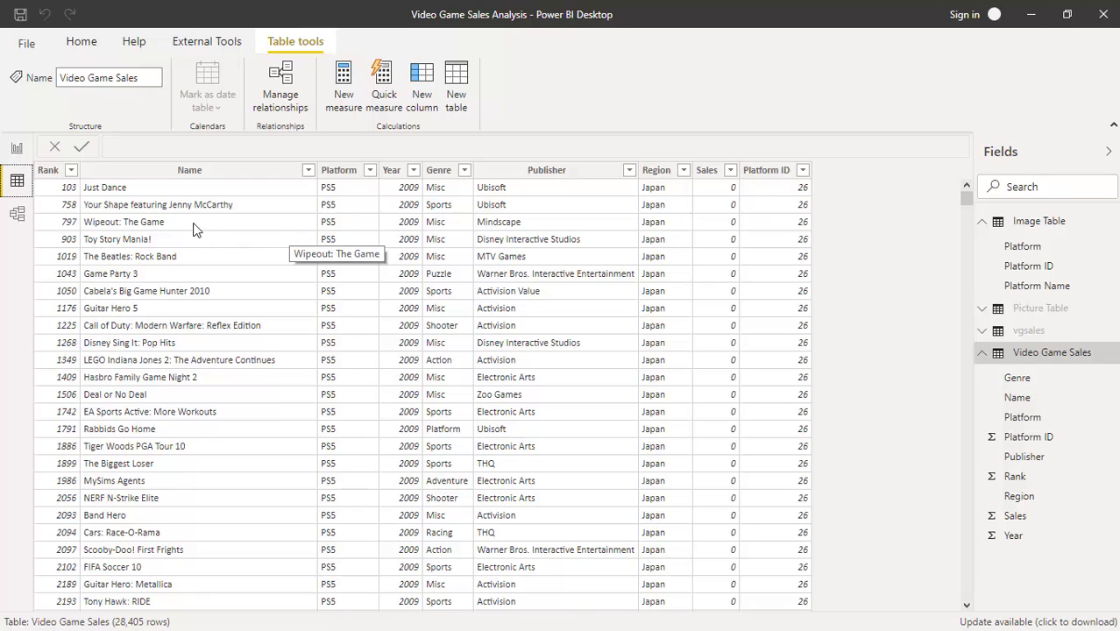
{"action": "left_click", "coordinate": [1038, 229]}
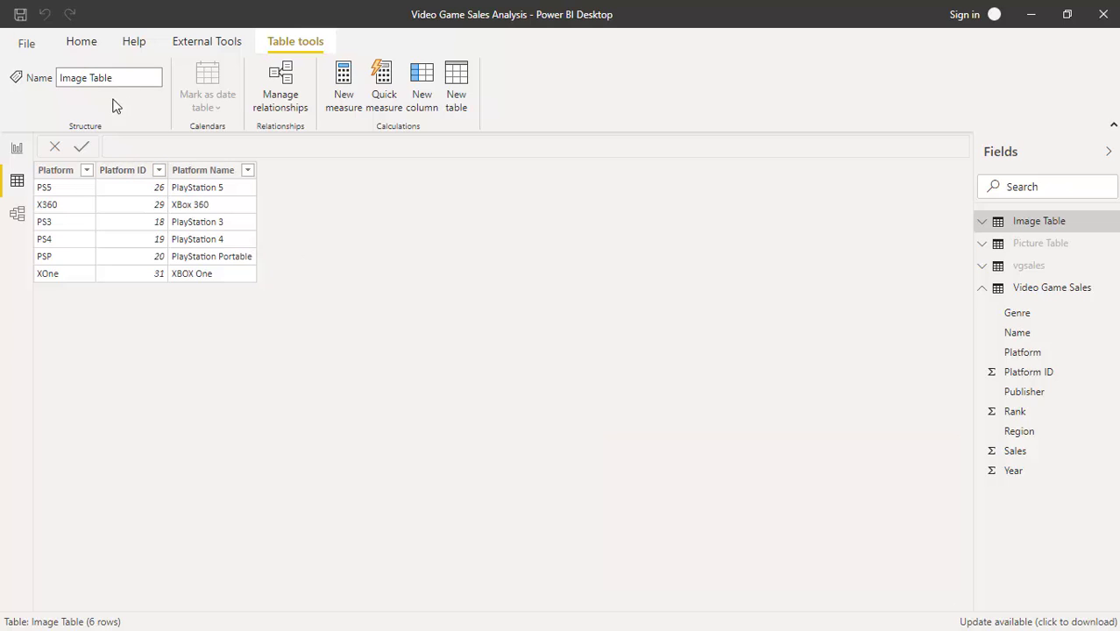
Edit the source data of the Image Table query in Power Query Editor and add a new column after Platform Name.
{"action": "left_click", "coordinate": [79, 40]}
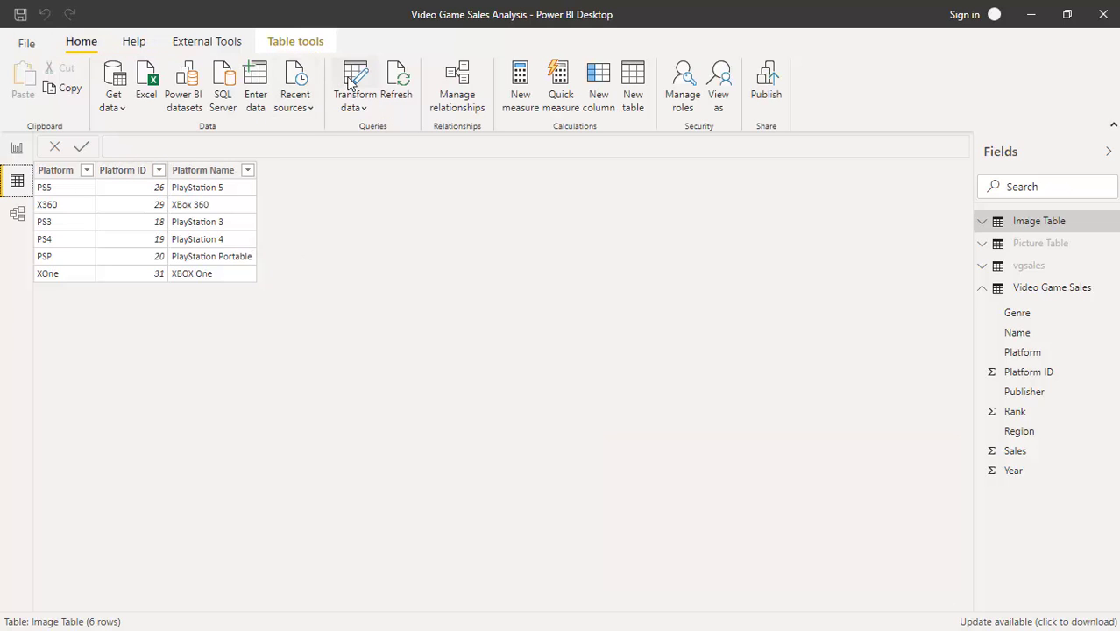
{"action": "left_click", "coordinate": [352, 80]}
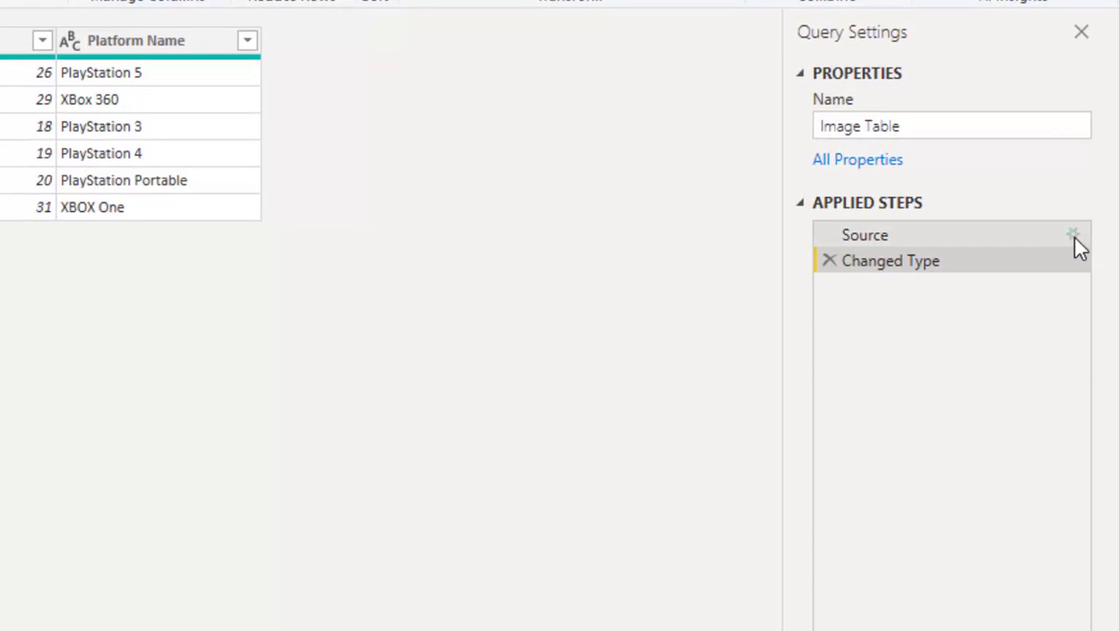
{"action": "left_click", "coordinate": [1073, 236]}
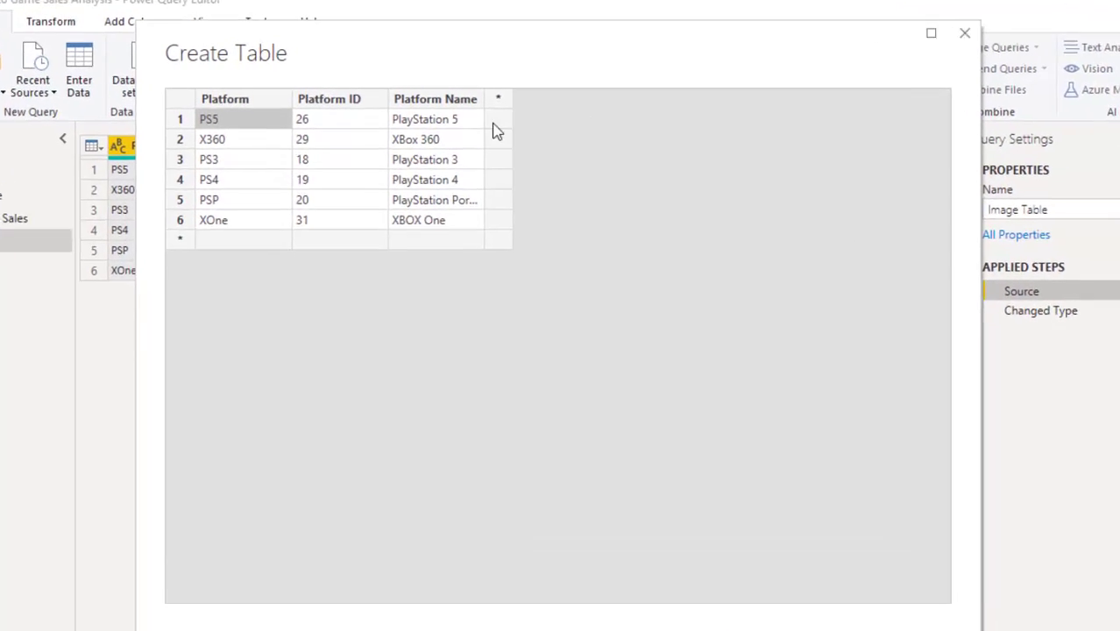
{"action": "left_click", "coordinate": [497, 98]}
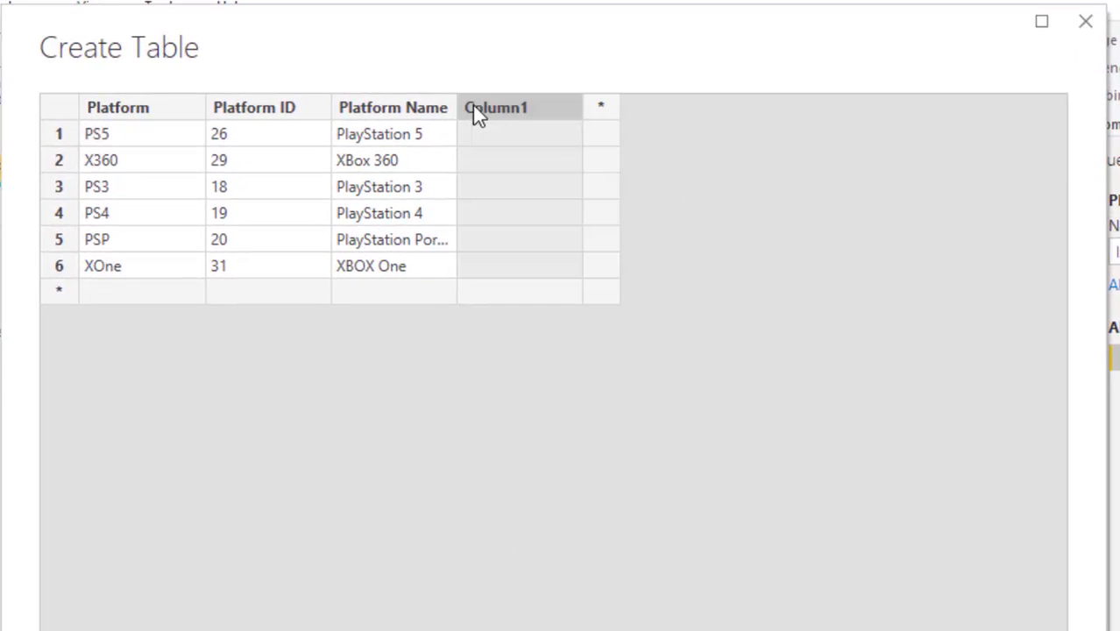
{"action": "left_click", "coordinate": [522, 133]}
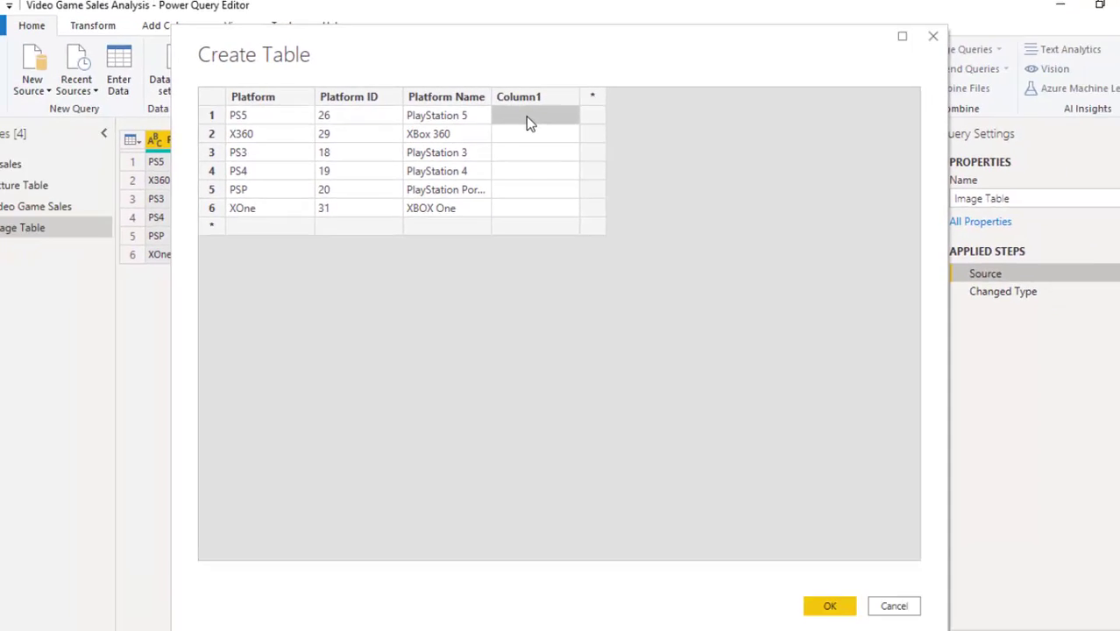
Switch to Chrome, search the web for ps5, and open the PlayStation 5 Wikipedia article.
{"action": "key", "text": "alt+Tab"}
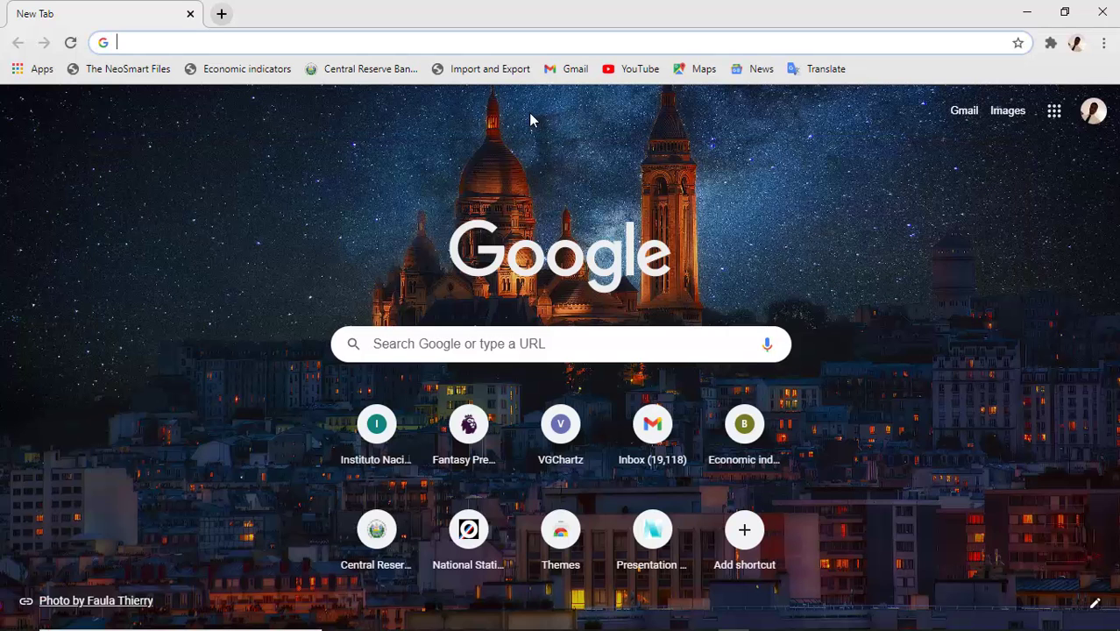
{"action": "type", "text": "ps5"}
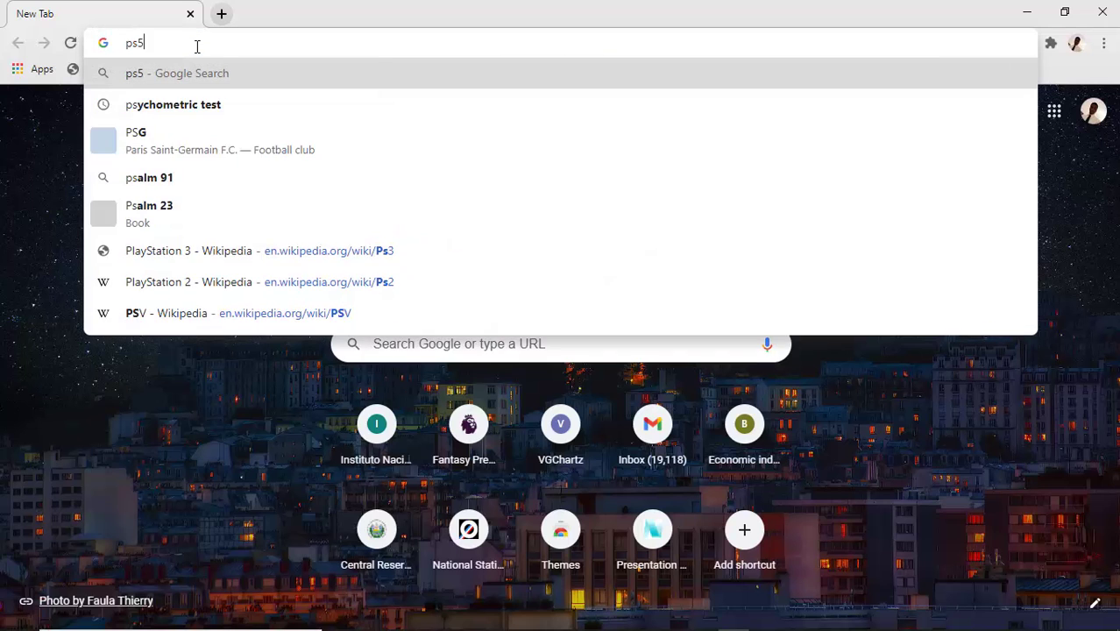
{"action": "key", "text": "Return"}
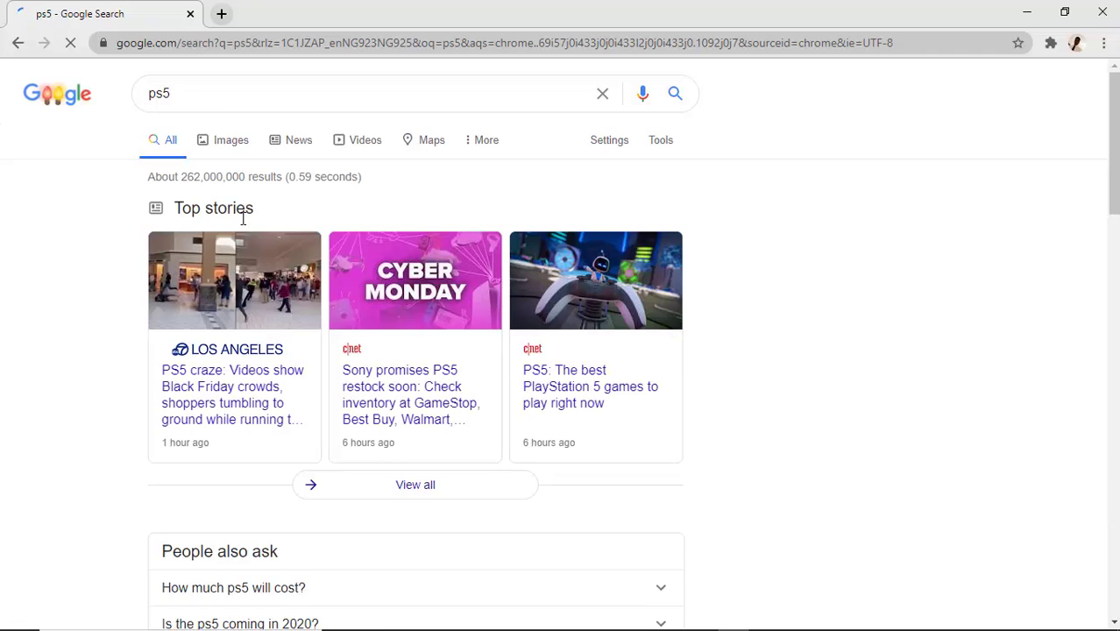
{"action": "scroll", "coordinate": [321, 379], "scroll_direction": "down", "scroll_amount": 1}
{"action": "scroll", "coordinate": [320, 379], "scroll_direction": "down", "scroll_amount": 6}
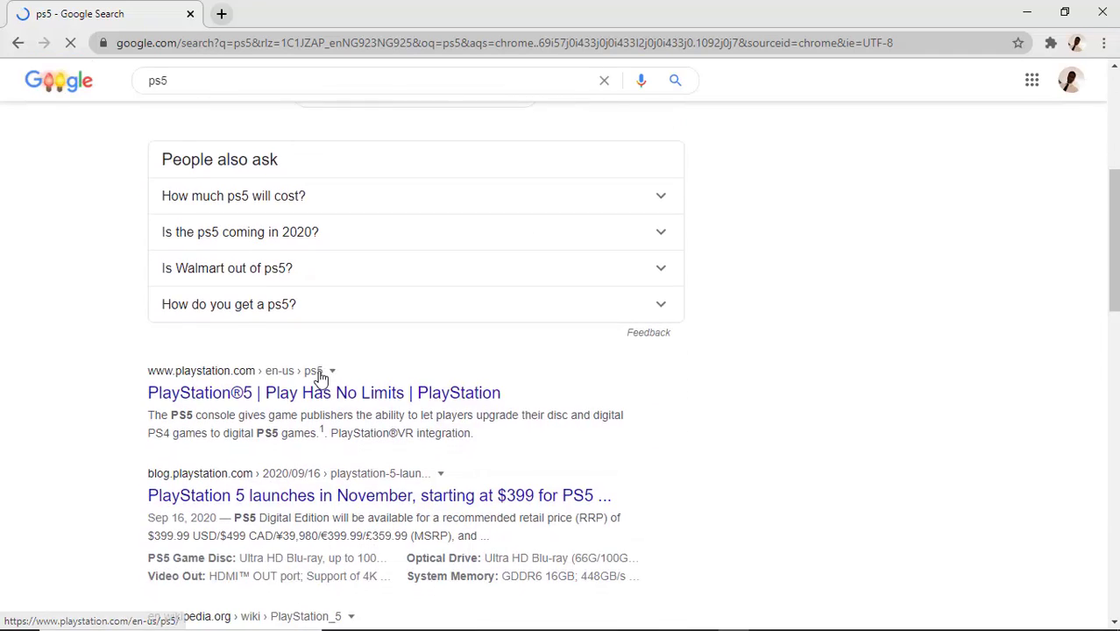
{"action": "scroll", "coordinate": [321, 379], "scroll_direction": "down", "scroll_amount": 2}
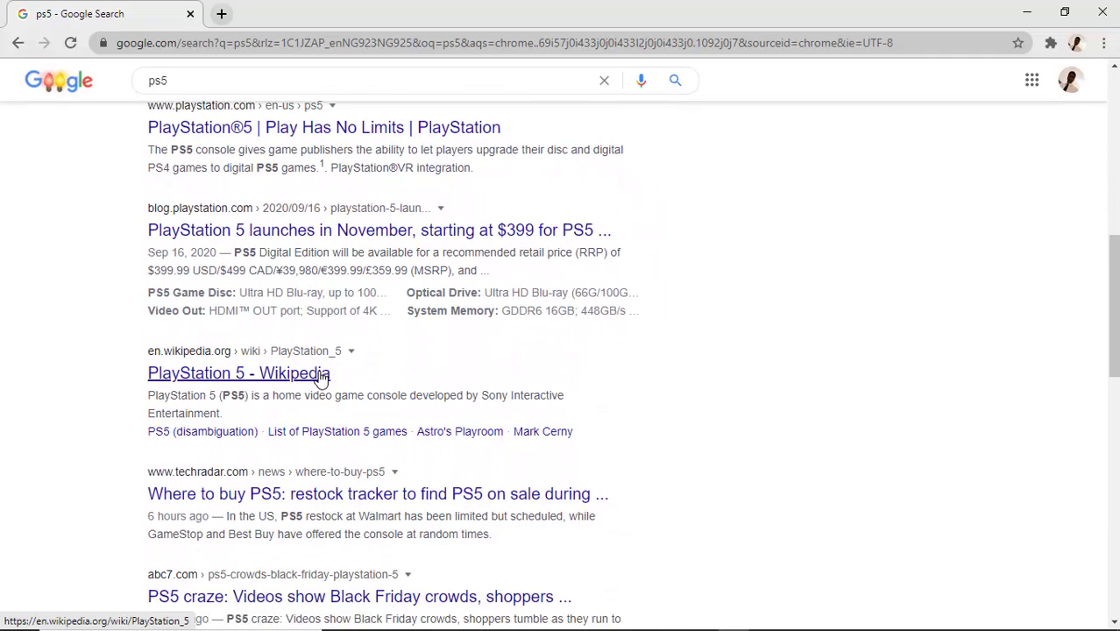
{"action": "left_click", "coordinate": [320, 377]}
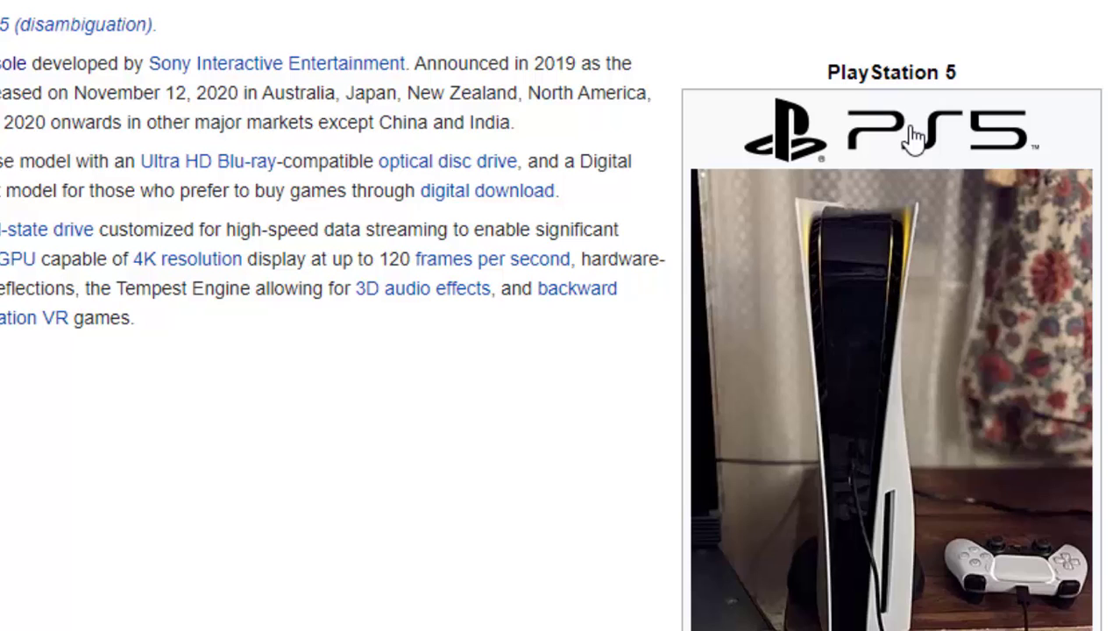
Copy the image address of the PS5 logo and paste it into Column1 of the PS5 row in Power Query's table.
{"action": "right_click", "coordinate": [912, 136]}
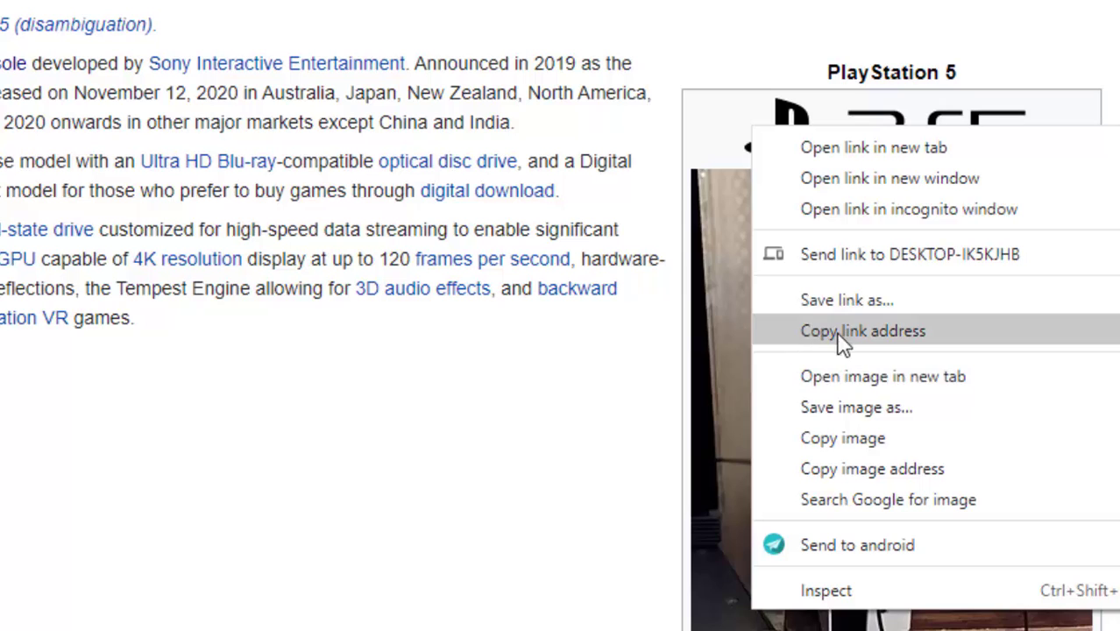
{"action": "left_click", "coordinate": [903, 470]}
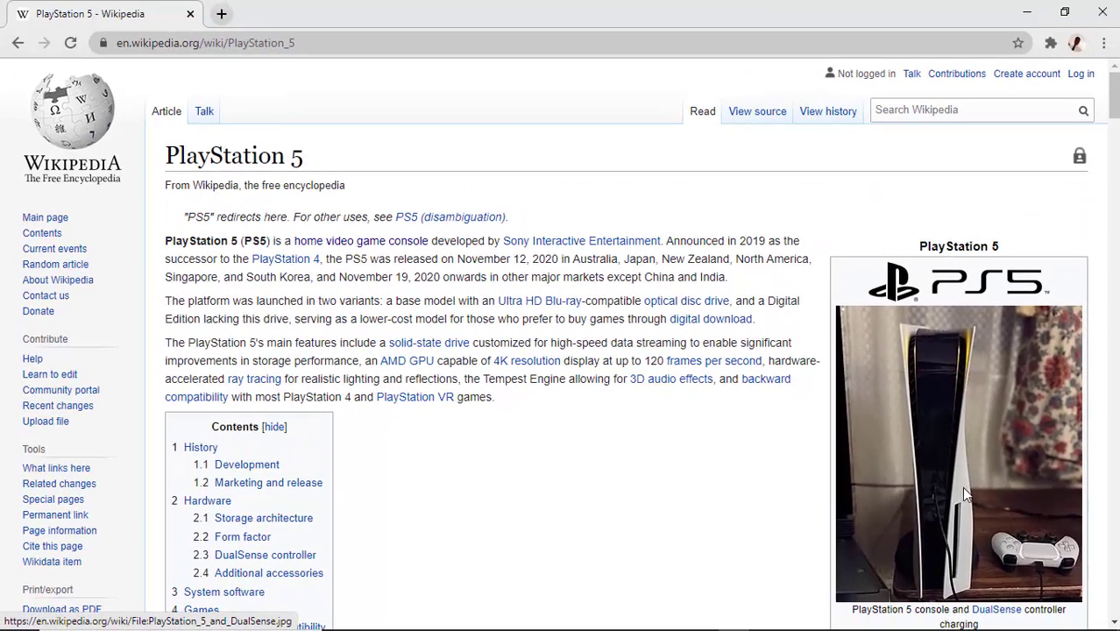
{"action": "key", "text": "alt+Tab"}
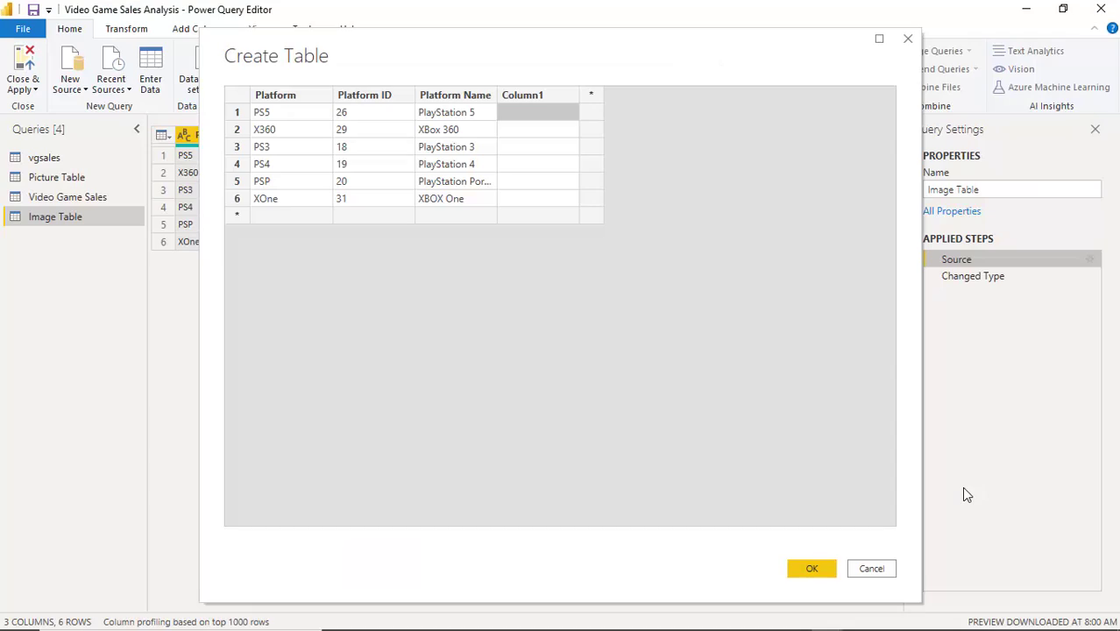
{"action": "right_click", "coordinate": [532, 117]}
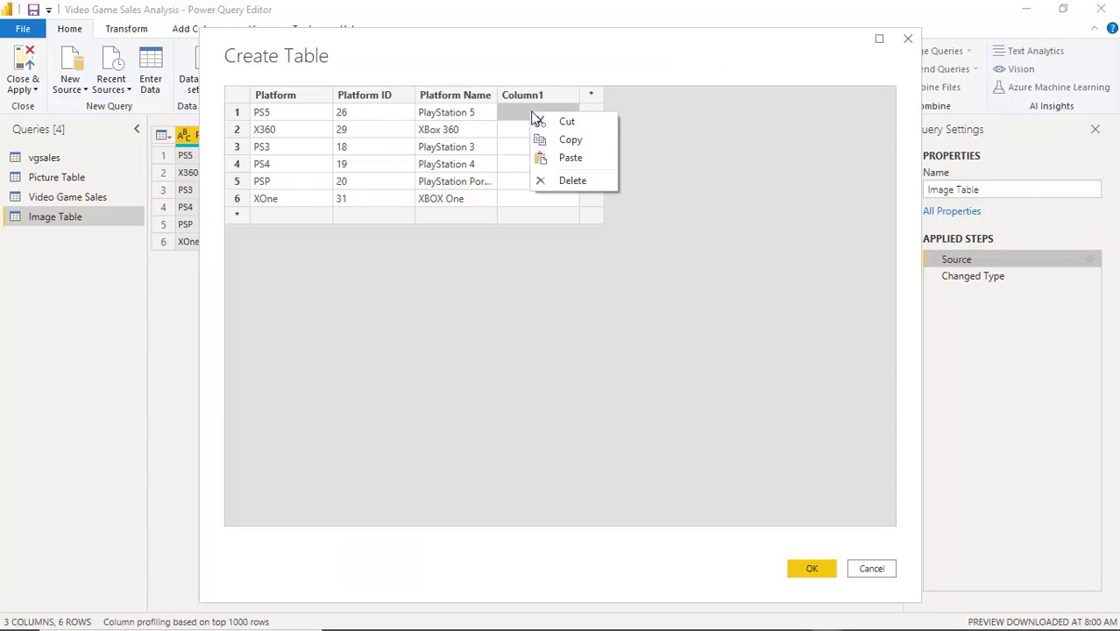
{"action": "left_click", "coordinate": [557, 157]}
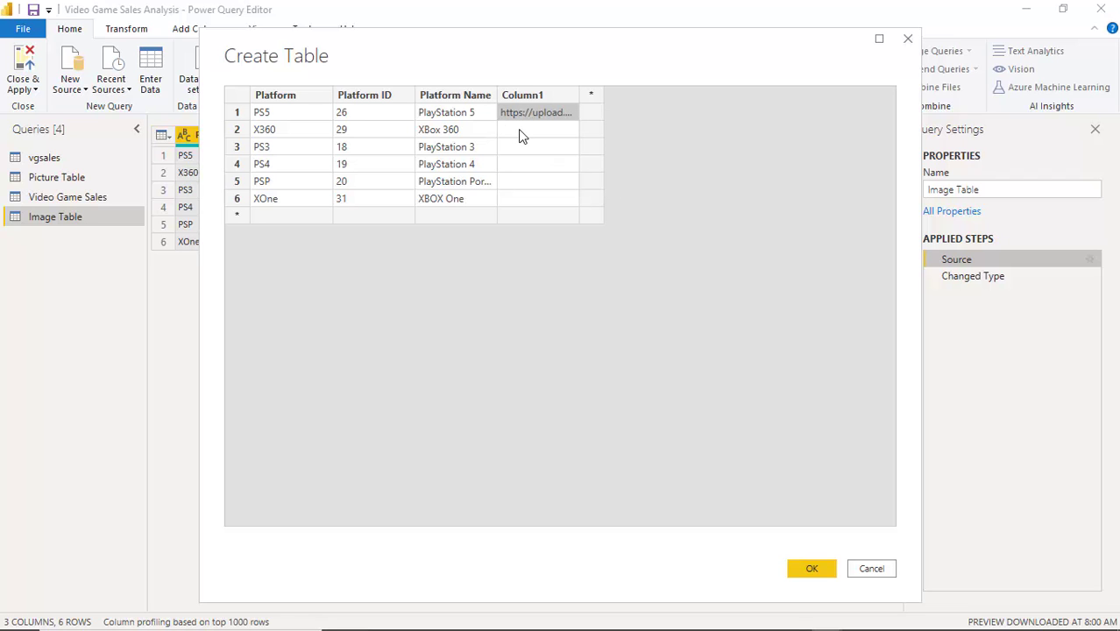
Switch back to Chrome and find and open the Xbox 360 article on Wikipedia.
{"action": "key", "text": "alt+Tab"}
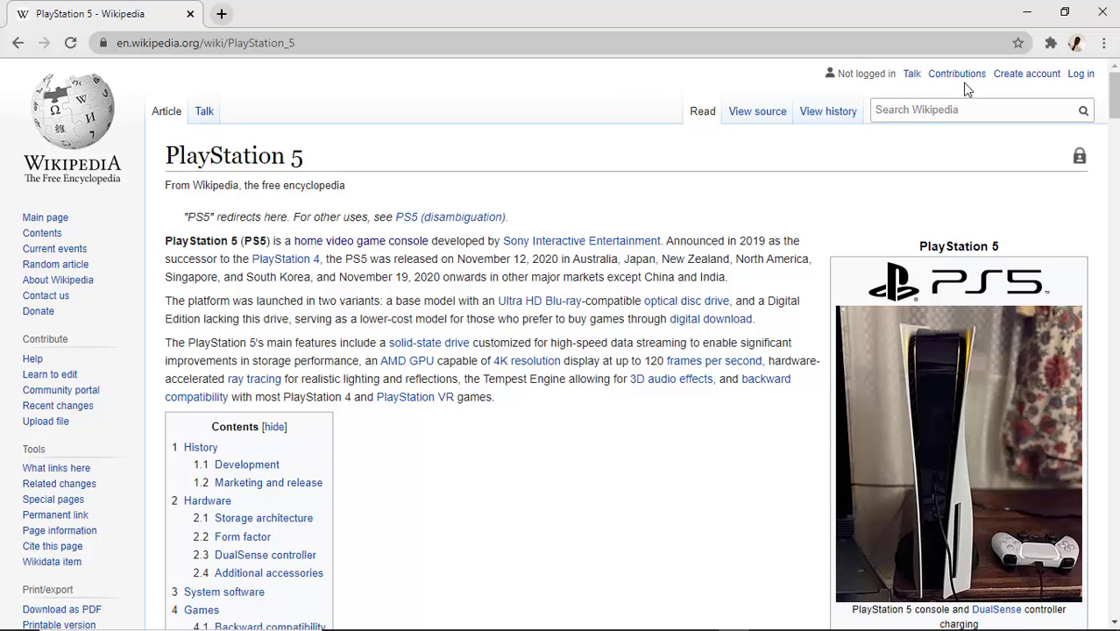
{"action": "left_click", "coordinate": [922, 117]}
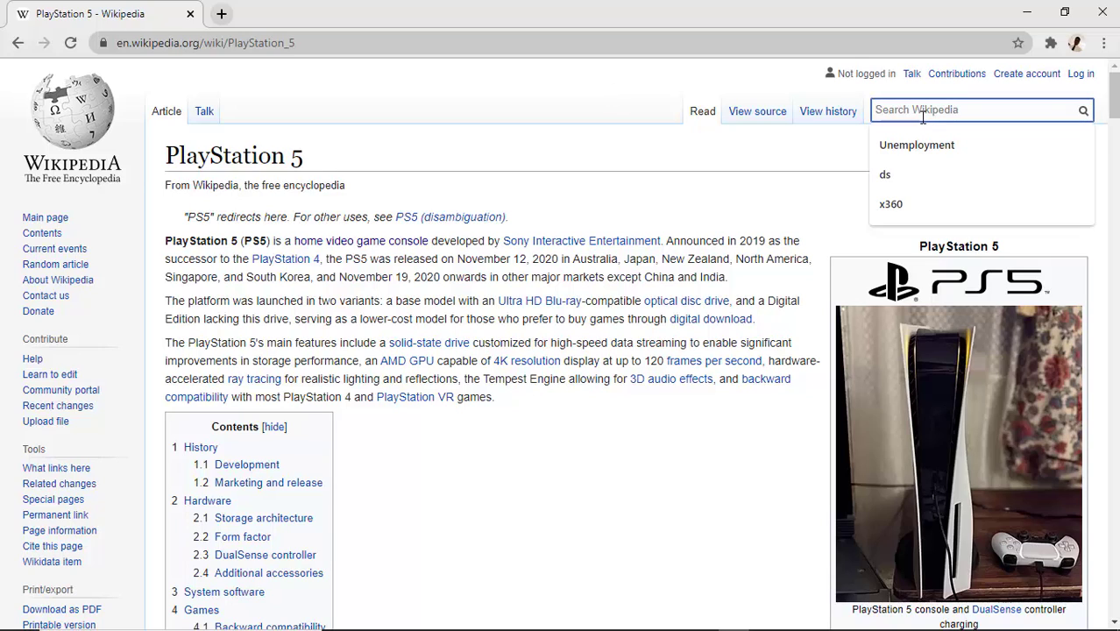
{"action": "type", "text": "xbox36"}
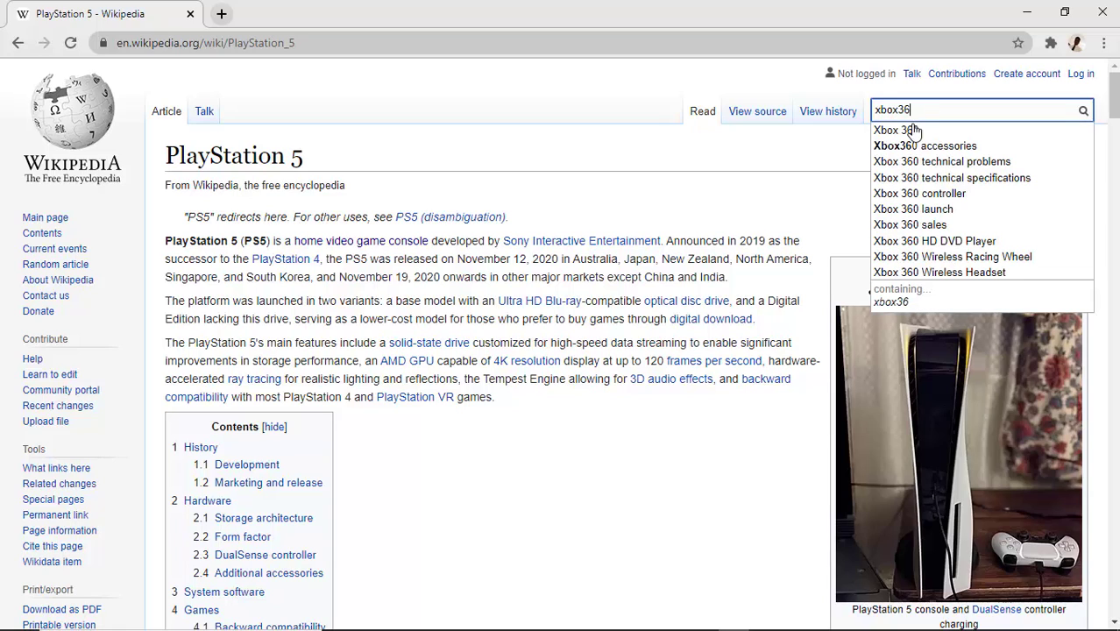
{"action": "left_click", "coordinate": [909, 132]}
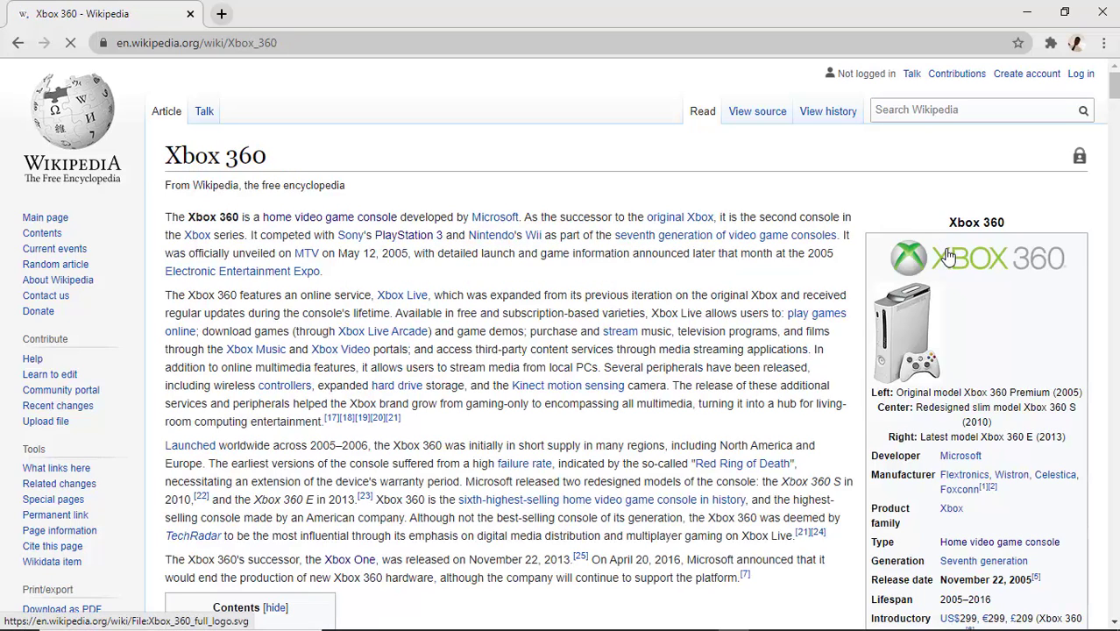
Copy the image address of the Xbox 360 logo and paste it into Column1 of the X360 row in Power Query's table.
{"action": "right_click", "coordinate": [948, 255]}
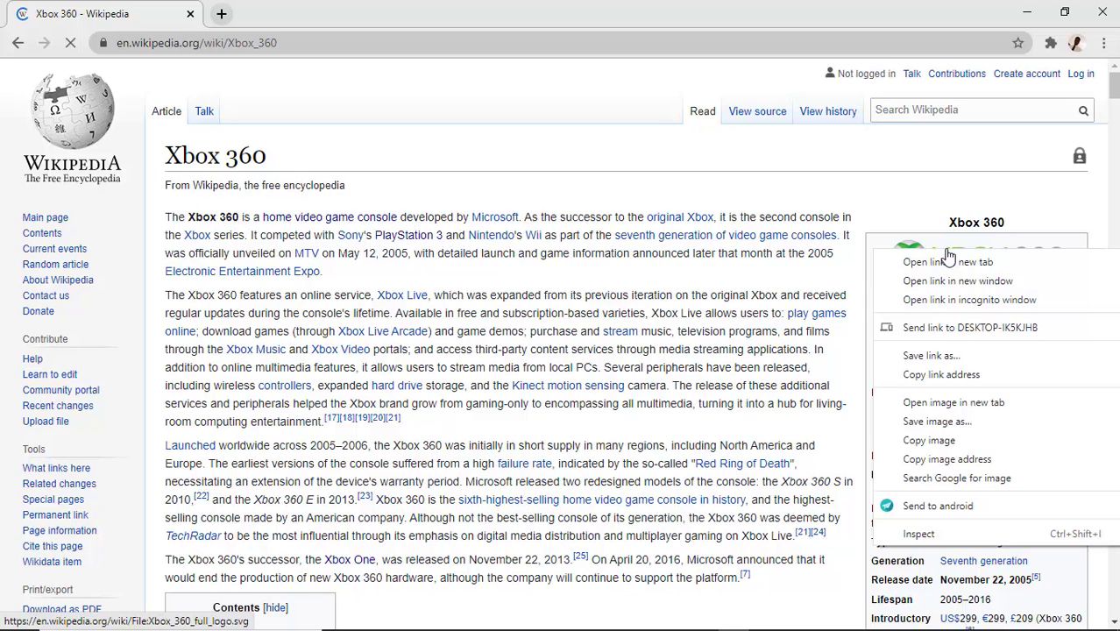
{"action": "left_click", "coordinate": [957, 460]}
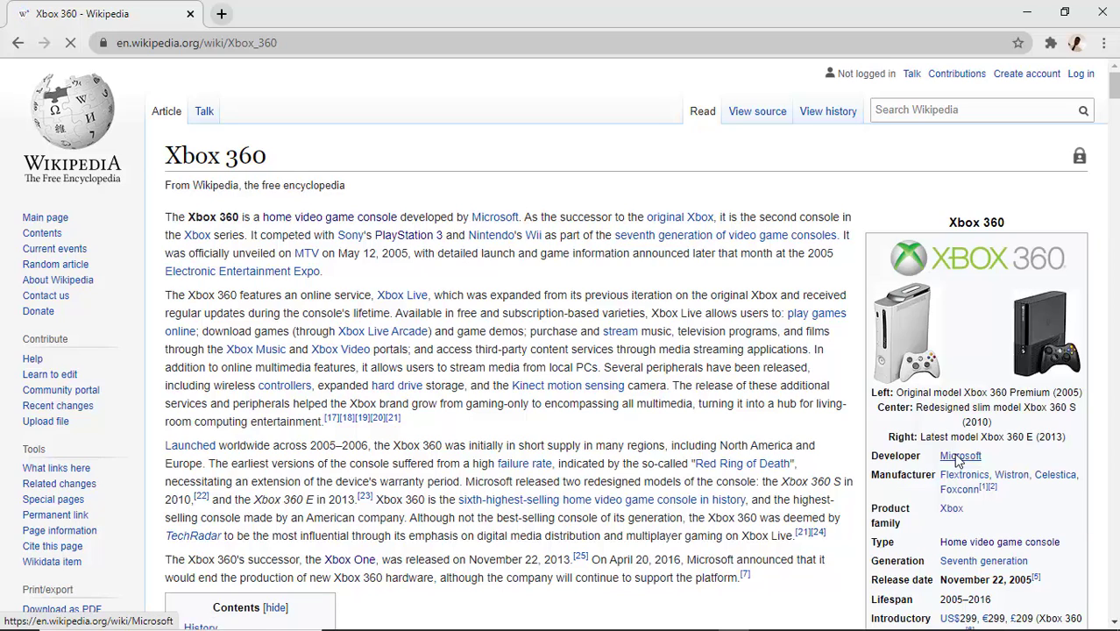
{"action": "key", "text": "alt+Tab"}
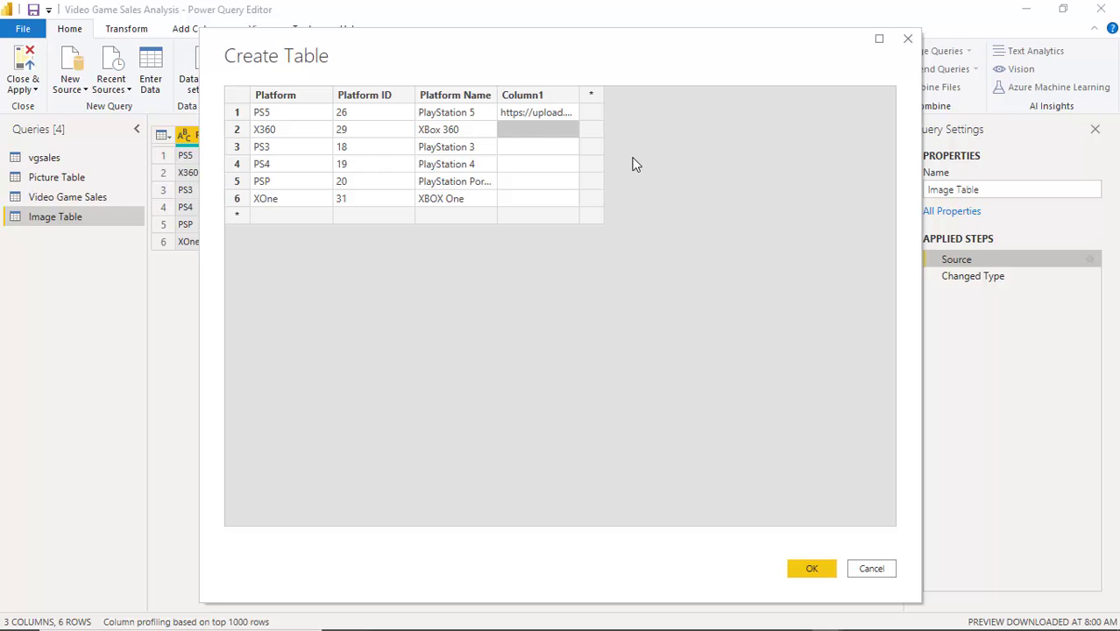
{"action": "key", "text": "ctrl+v"}
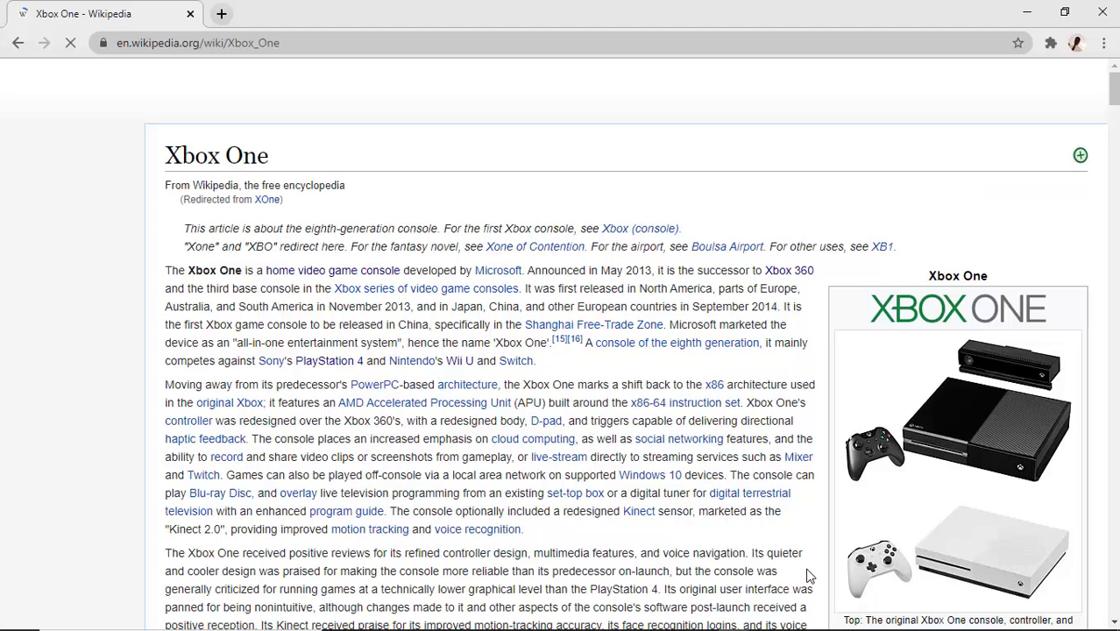
Switch back to Power Query Editor and rename Column1 as Web URL, inserting the rename as an intermediate step.
{"action": "key", "text": "alt+Tab"}
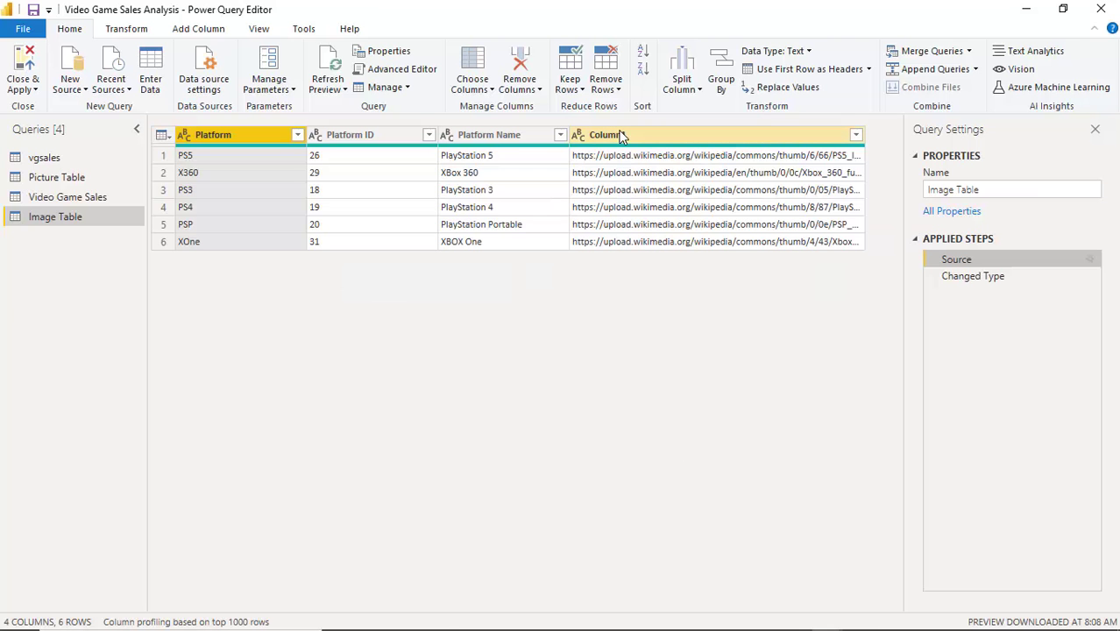
{"action": "double_click", "coordinate": [620, 135]}
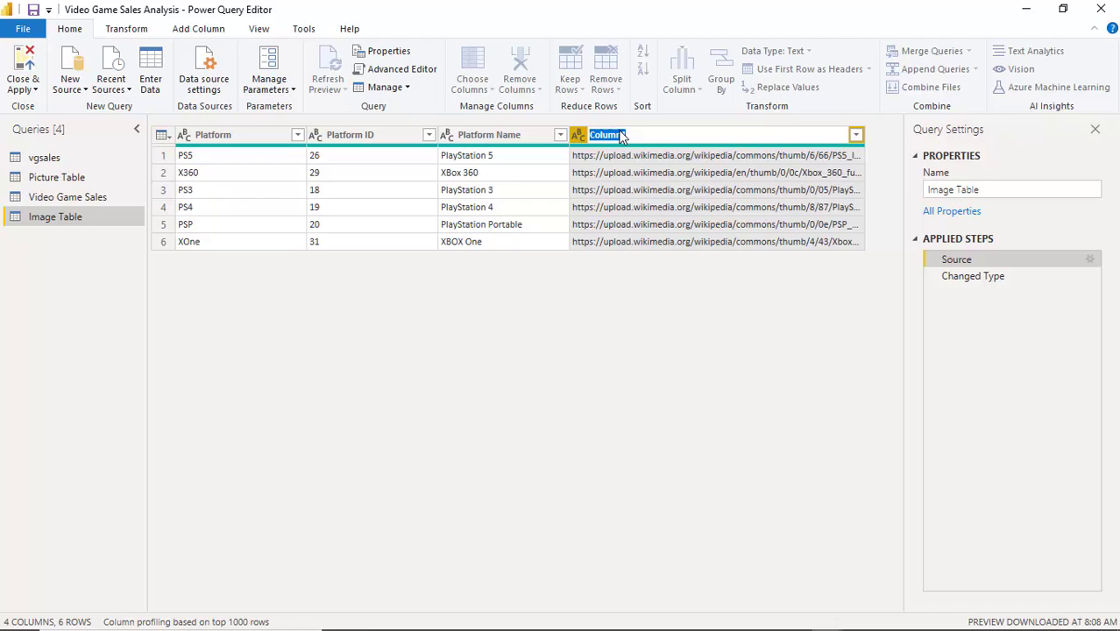
{"action": "type", "text": "Web URL"}
{"action": "key", "text": "Return"}
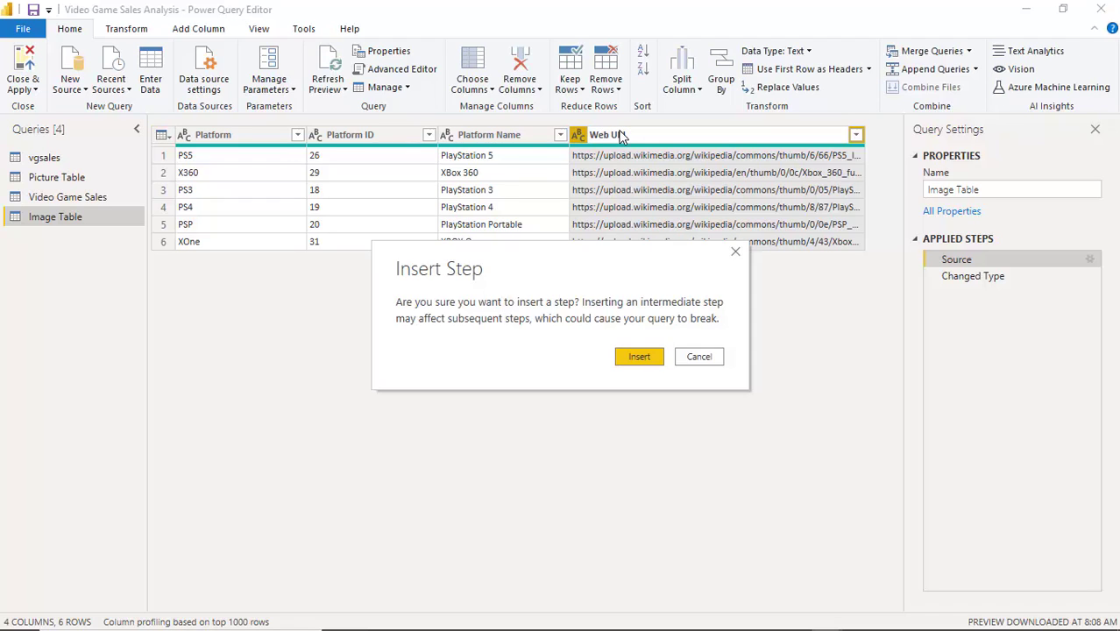
{"action": "left_click", "coordinate": [637, 361]}
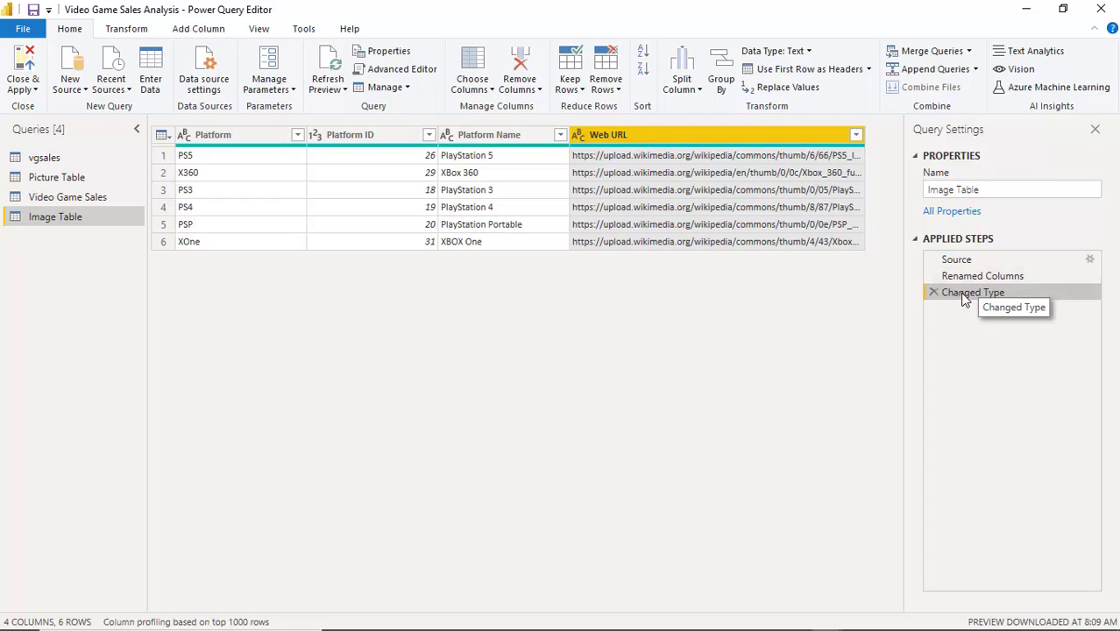
Select the Changed Type step, apply the query changes, and check the Video Game Sales and Image Table data in Power BI Desktop.
{"action": "left_click", "coordinate": [974, 296]}
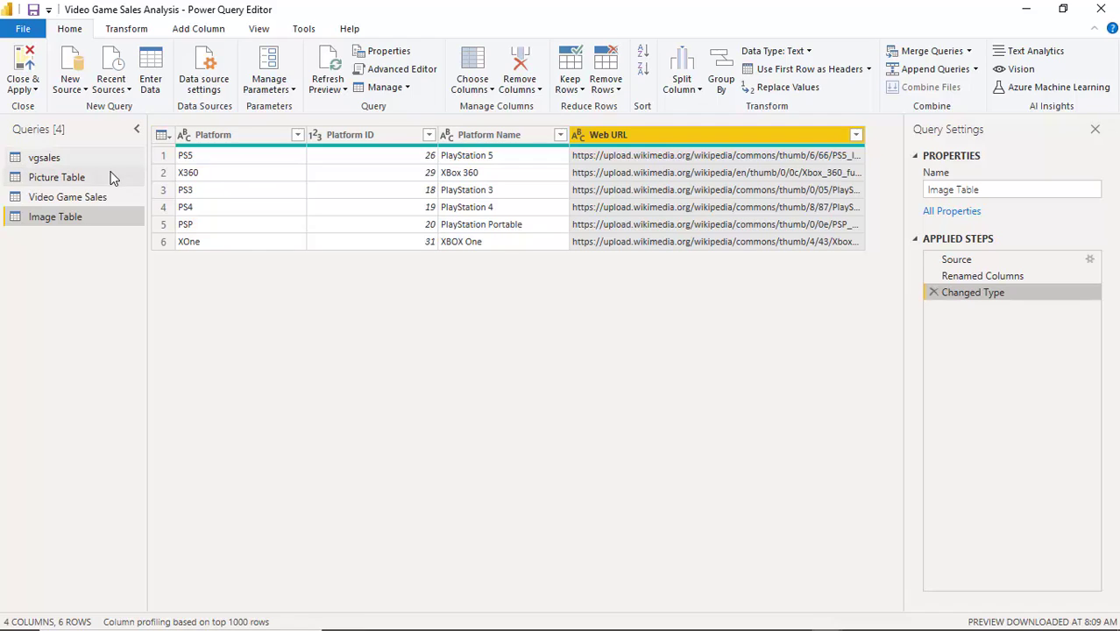
{"action": "left_click", "coordinate": [31, 69]}
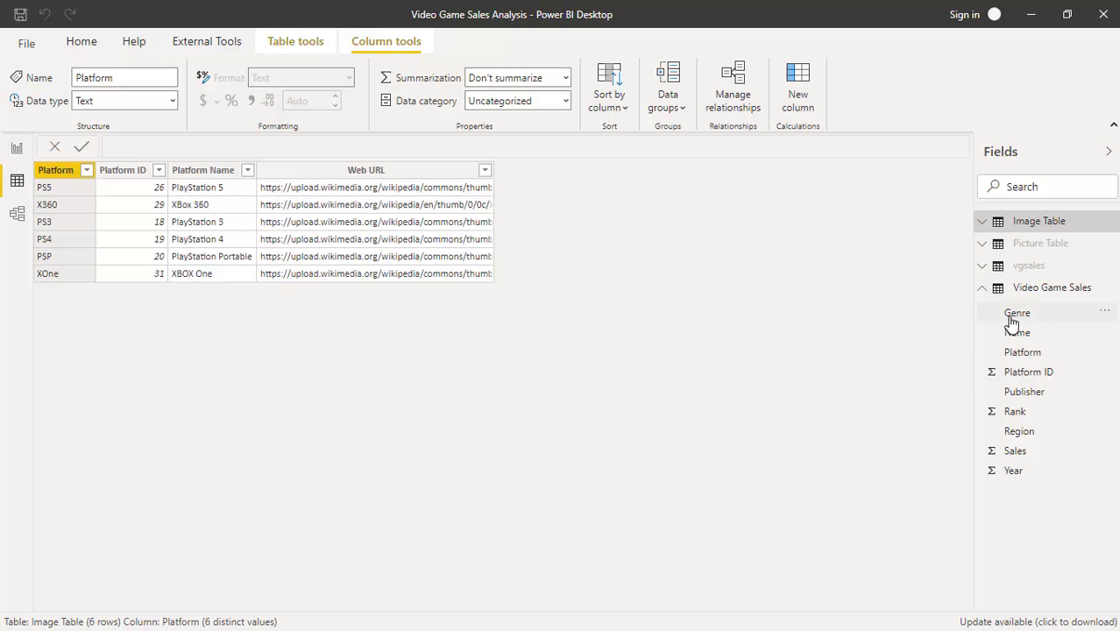
{"action": "left_click", "coordinate": [1050, 292]}
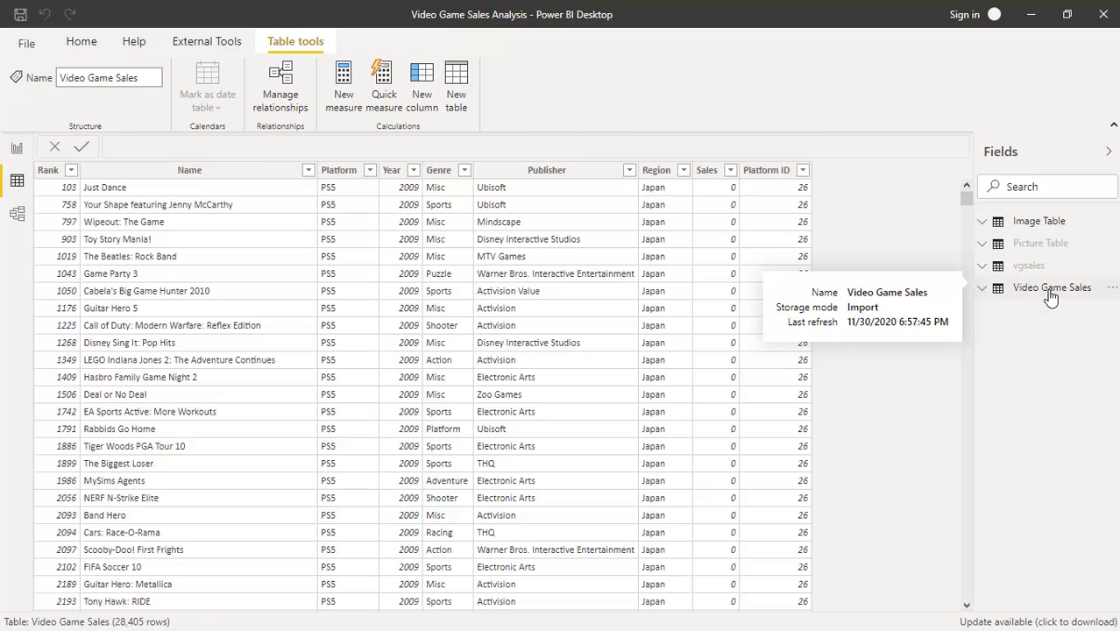
{"action": "left_click", "coordinate": [1039, 221]}
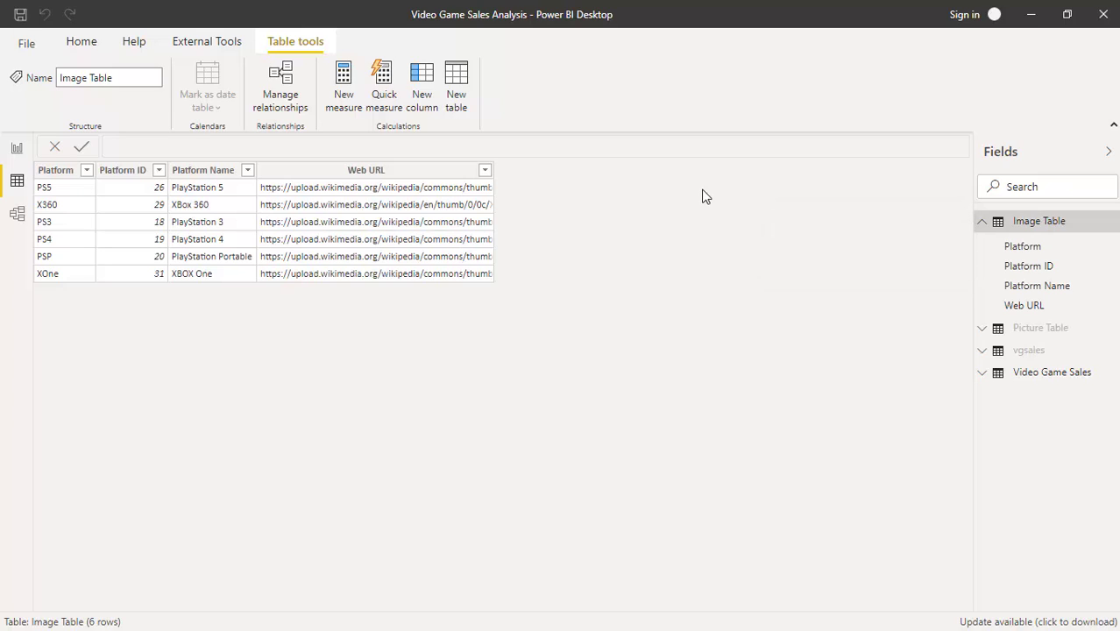
Set the data category of the Image Table's Web URL column to Image URL.
{"action": "left_click", "coordinate": [345, 172]}
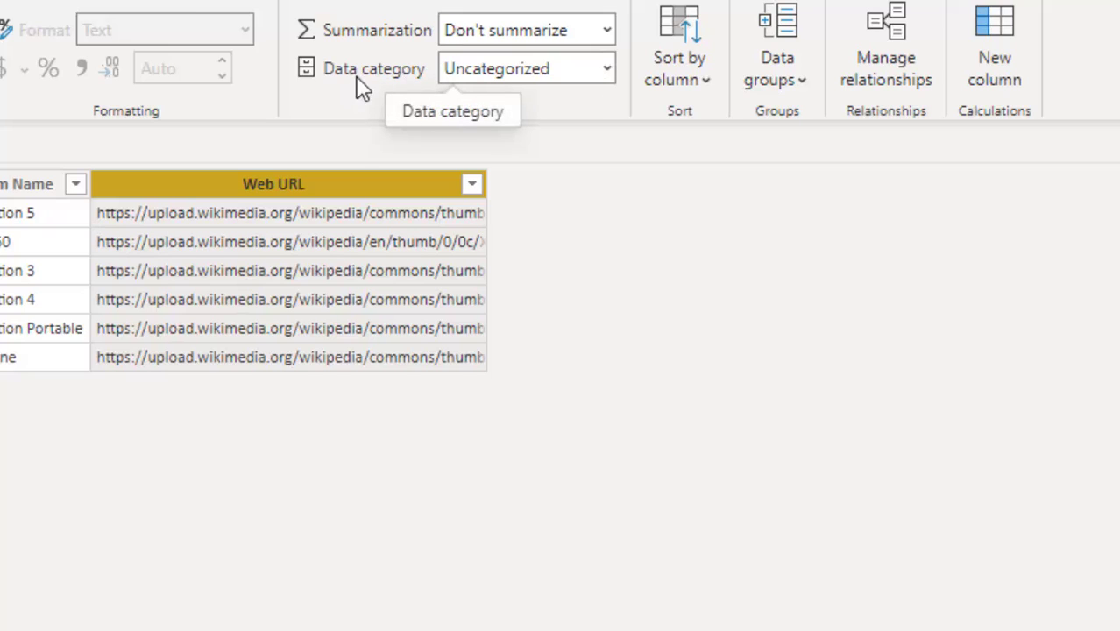
{"action": "left_click", "coordinate": [607, 71]}
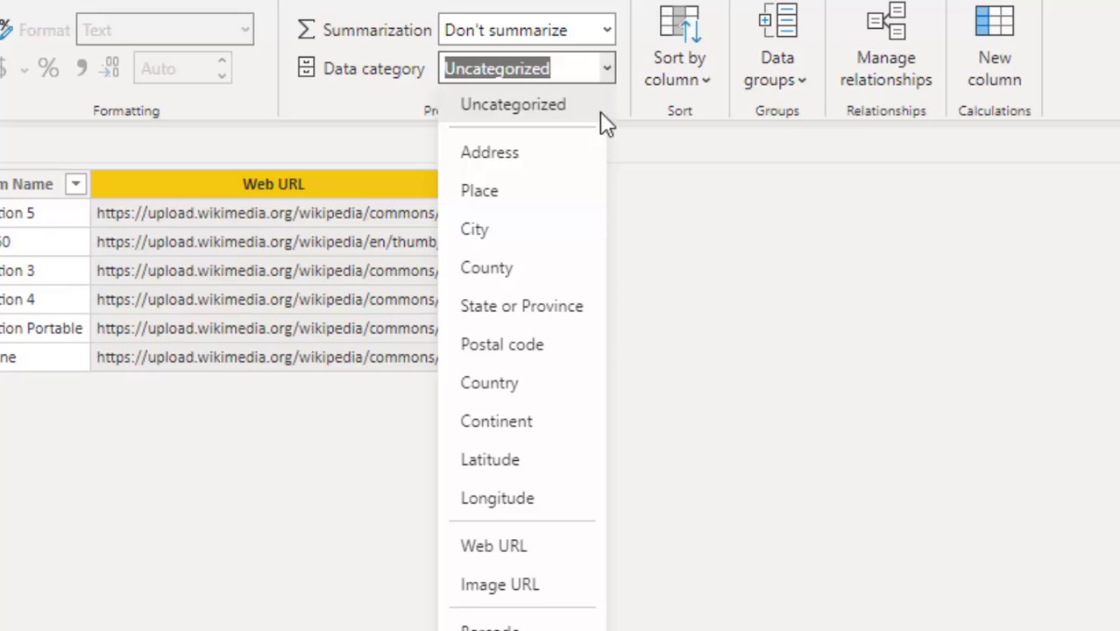
{"action": "left_click", "coordinate": [530, 592]}
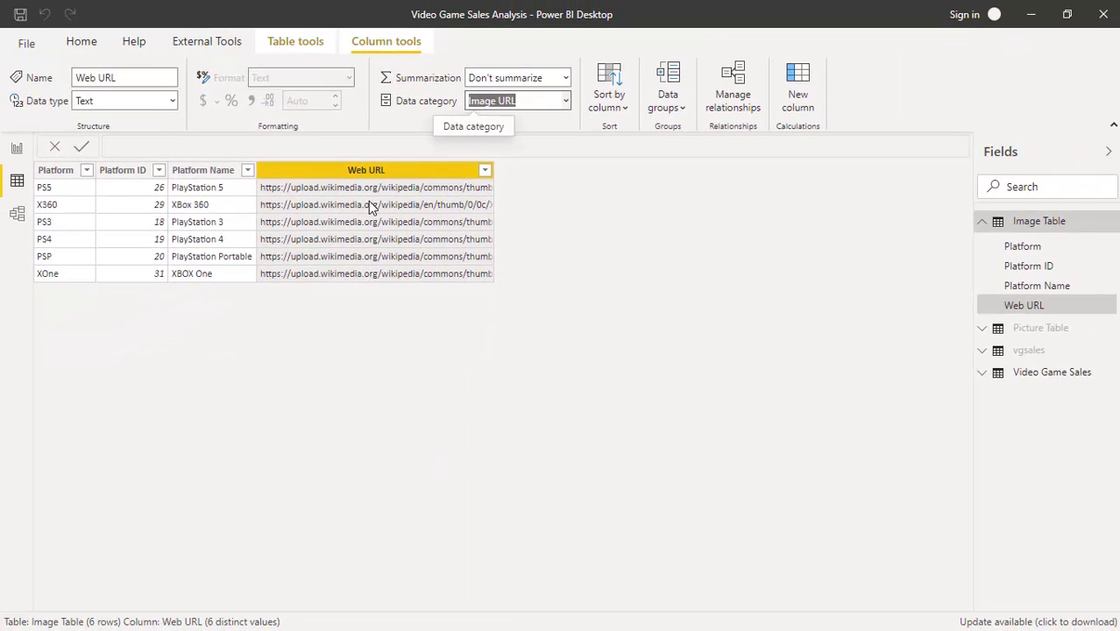
In the model diagram, delete the relationship between Video Game Sales and Image Table and recreate it between their Platform ID fields.
{"action": "left_click", "coordinate": [16, 156]}
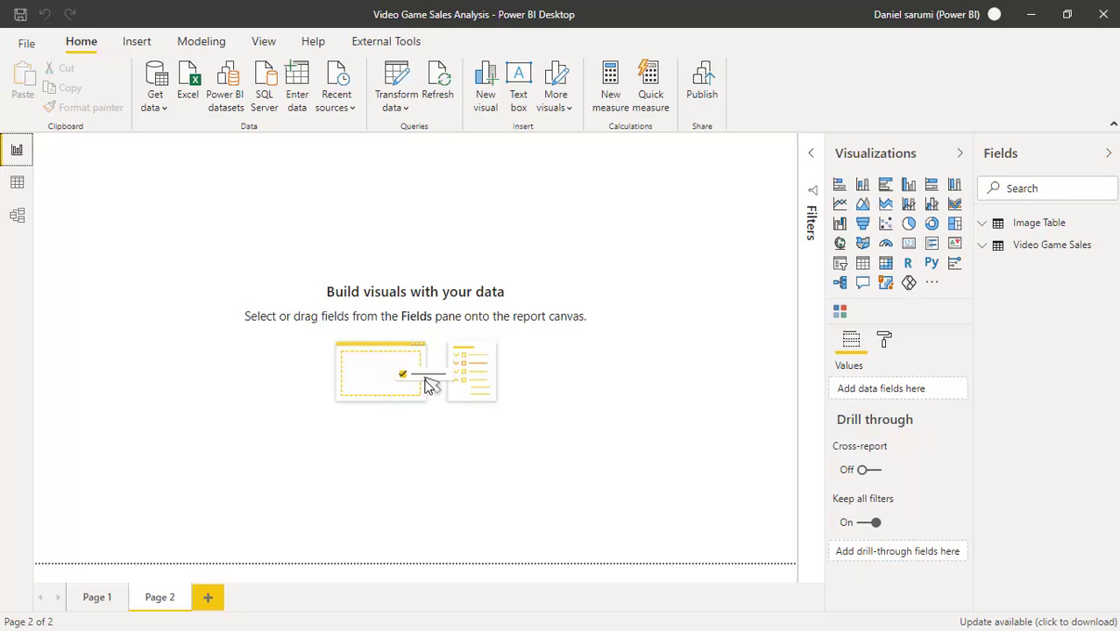
{"action": "left_click", "coordinate": [16, 217]}
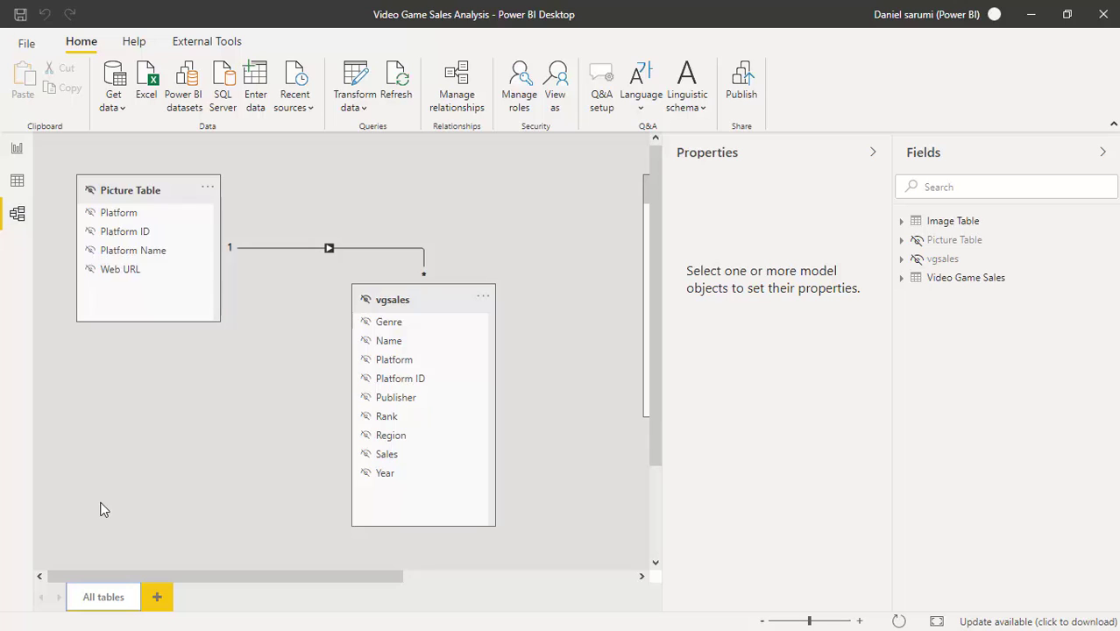
{"action": "left_click_drag", "start_coordinate": [188, 577], "coordinate": [438, 578]}
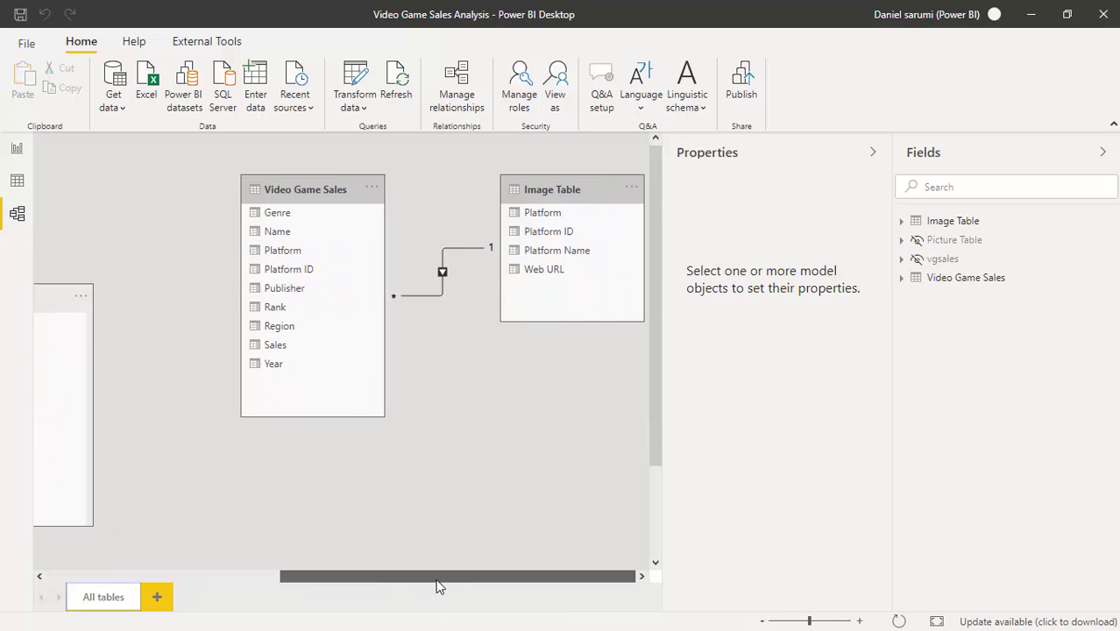
{"action": "right_click", "coordinate": [443, 274]}
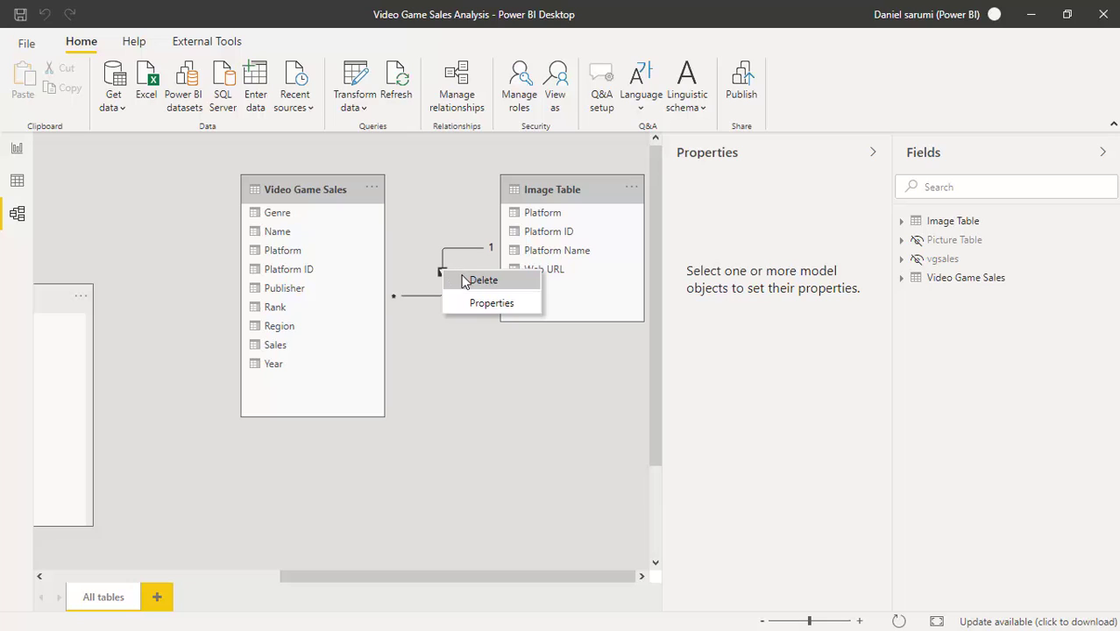
{"action": "left_click", "coordinate": [481, 280]}
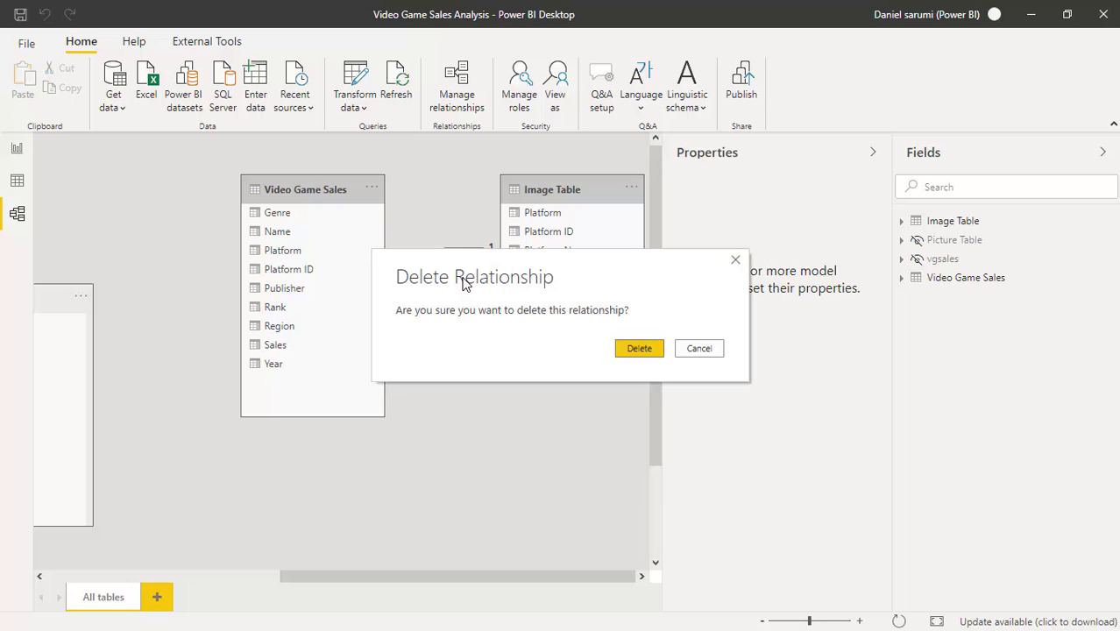
{"action": "left_click", "coordinate": [643, 349]}
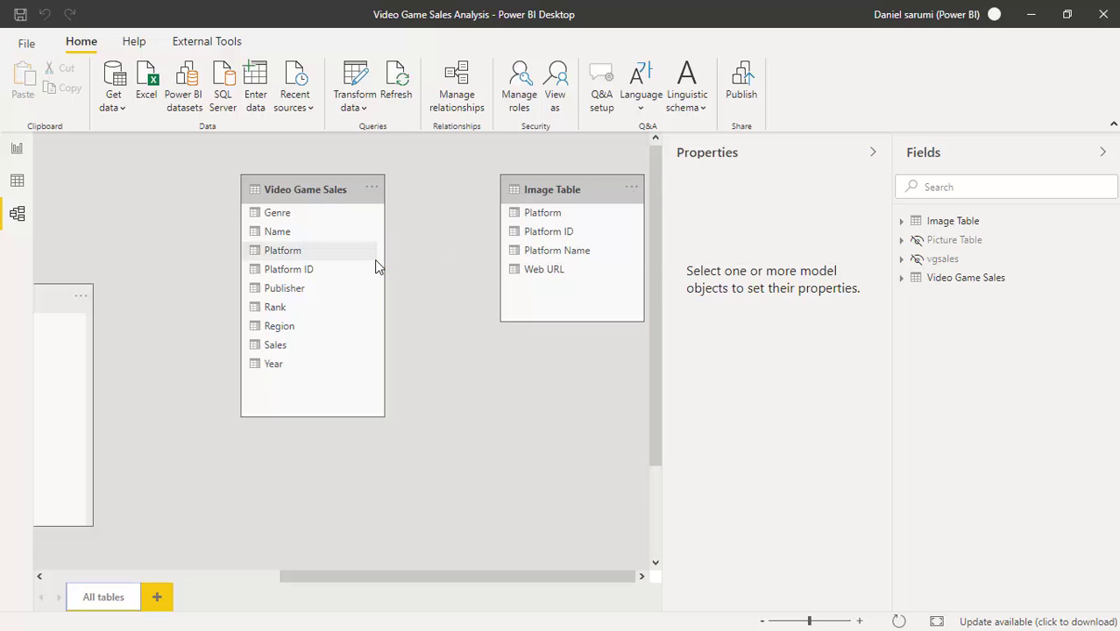
{"action": "left_click_drag", "start_coordinate": [533, 228], "coordinate": [290, 270]}
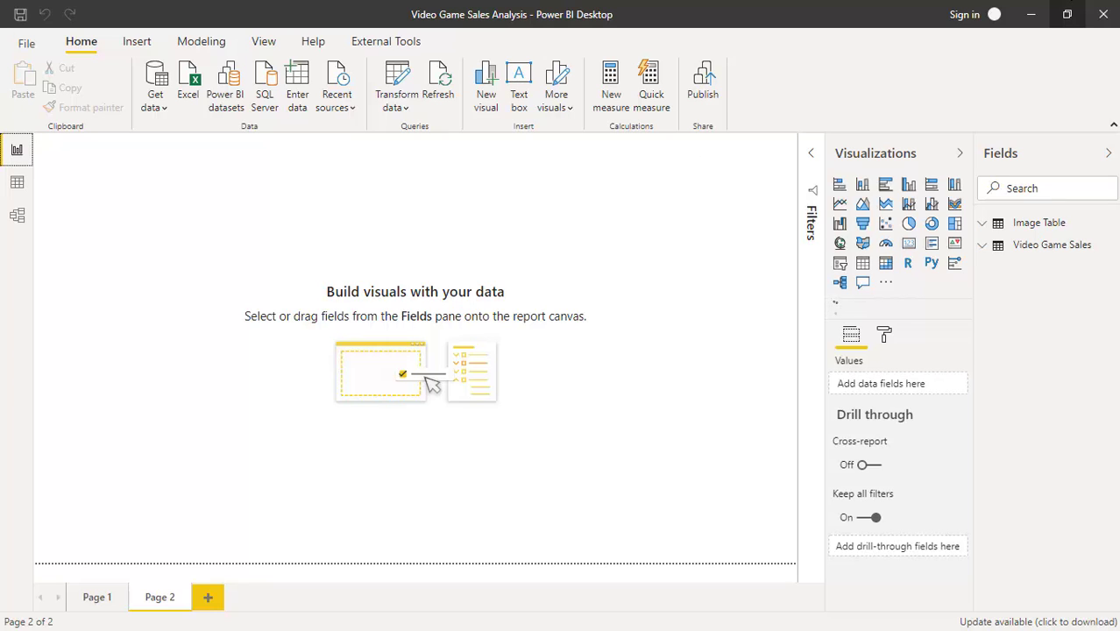
Sign in to the account and open the AppSource gallery of additional Power BI visuals.
{"action": "left_click", "coordinate": [964, 15]}
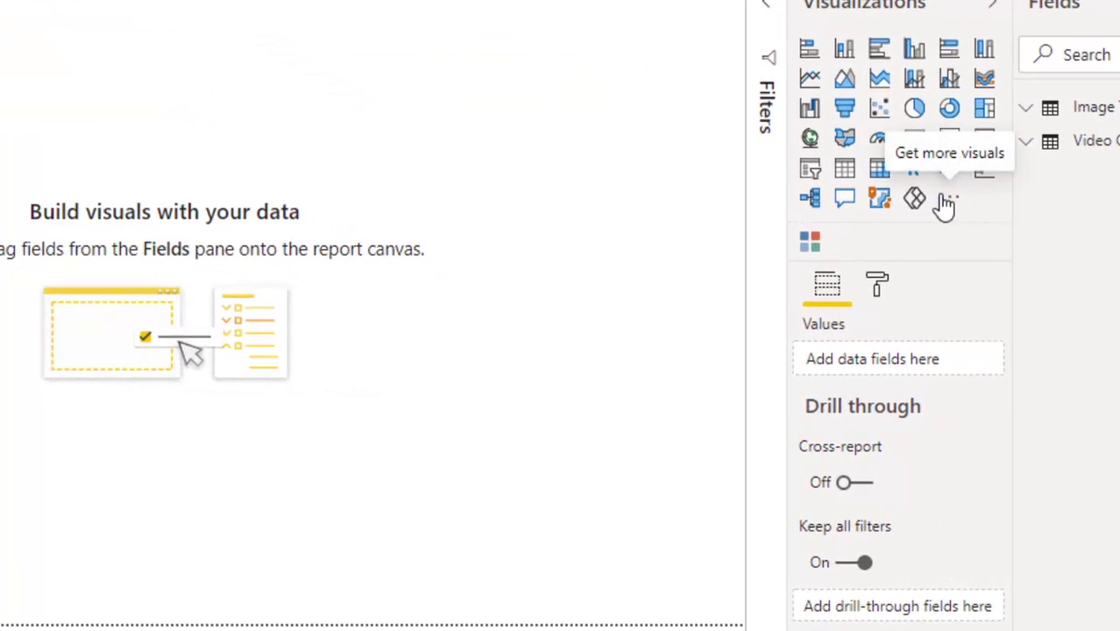
{"action": "left_click", "coordinate": [955, 203]}
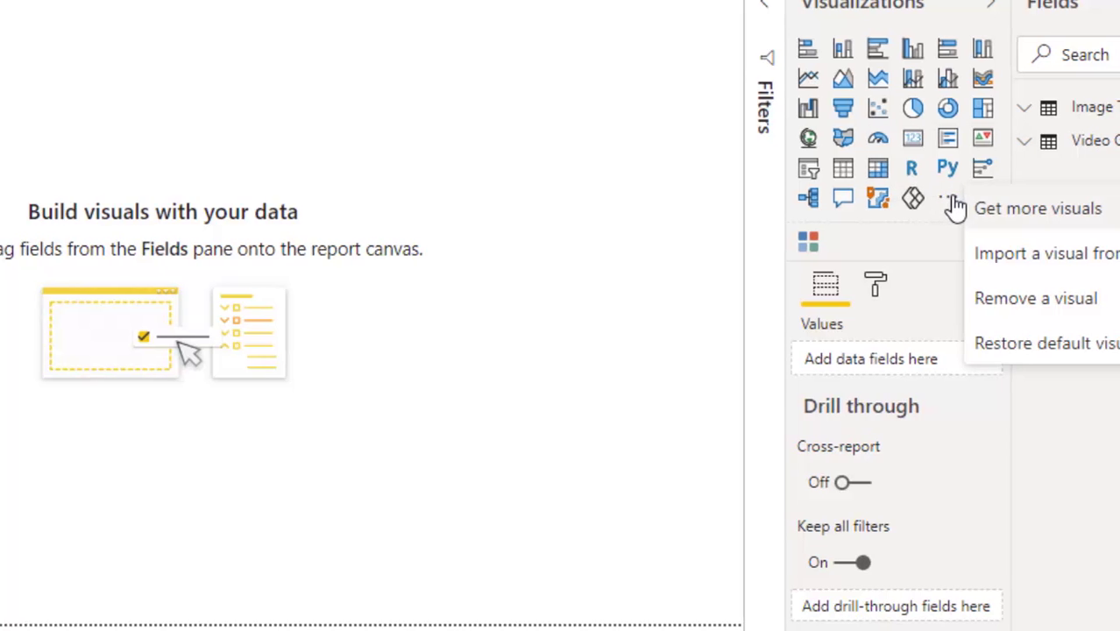
{"action": "left_click", "coordinate": [1010, 219]}
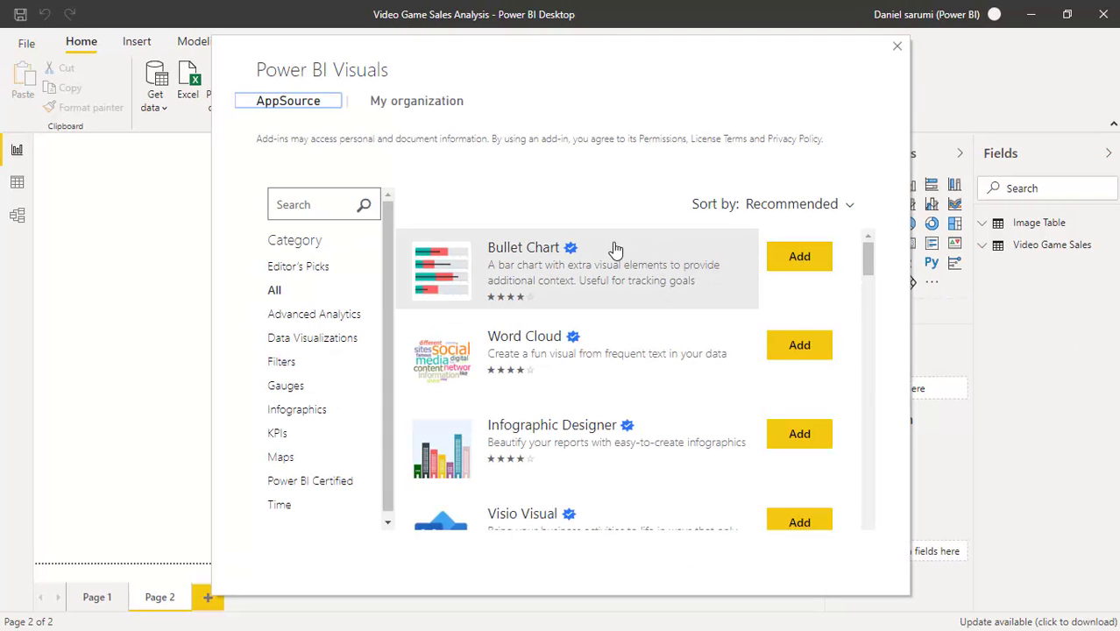
{"action": "mouse_move", "coordinate": [862, 257]}
{"action": "left_mouse_down"}
{"action": "mouse_move", "coordinate": [867, 279]}
{"action": "mouse_move", "coordinate": [866, 252]}
{"action": "left_mouse_up"}
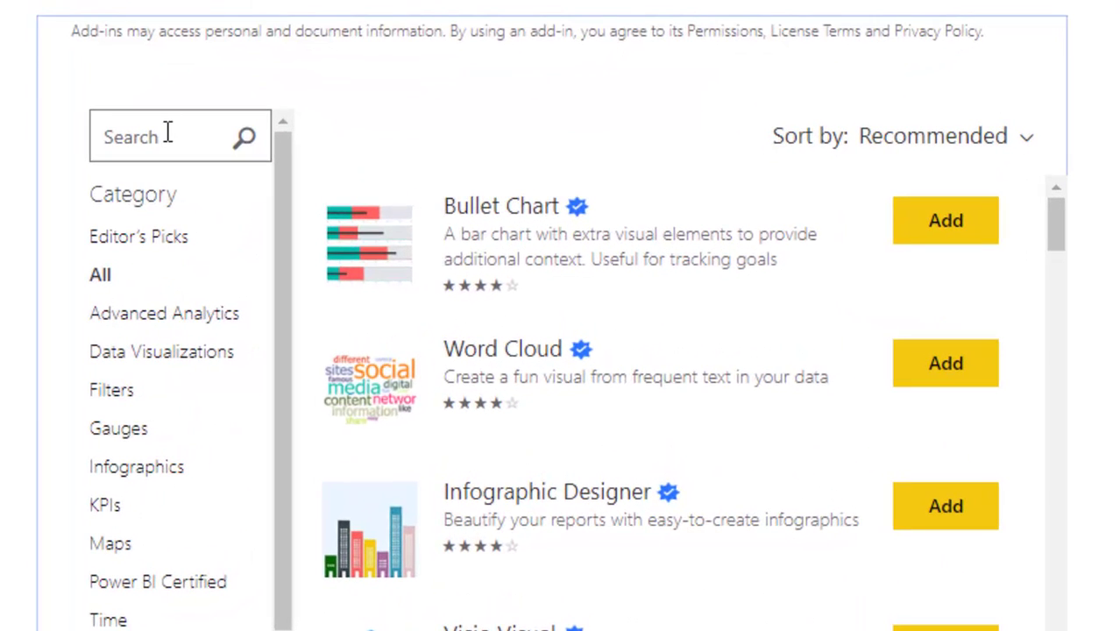
Search the visuals gallery for "chicklet" and add the Chiclet Slicer, updating the report's existing copy.
{"action": "left_click", "coordinate": [317, 201]}
{"action": "type", "text": "chickl"}
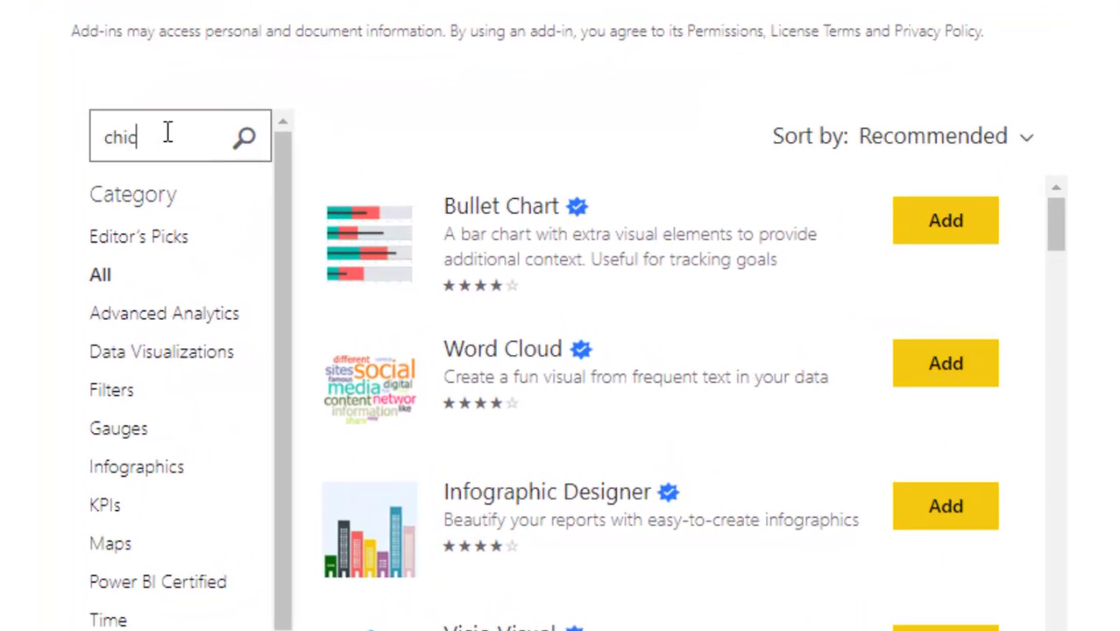
{"action": "type", "text": "et"}
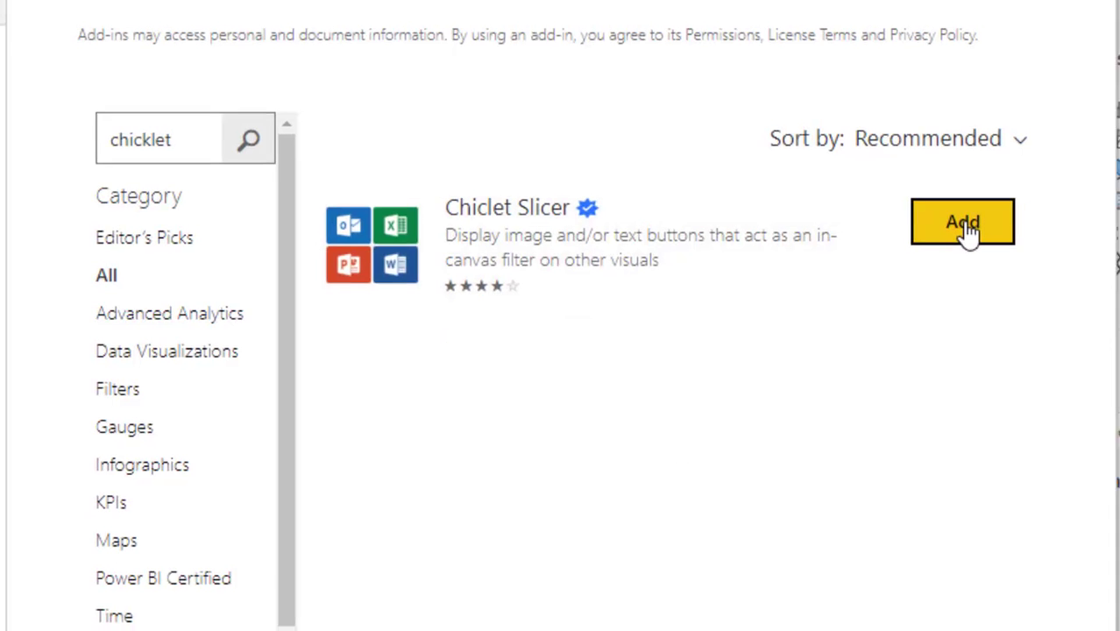
{"action": "left_click", "coordinate": [974, 230]}
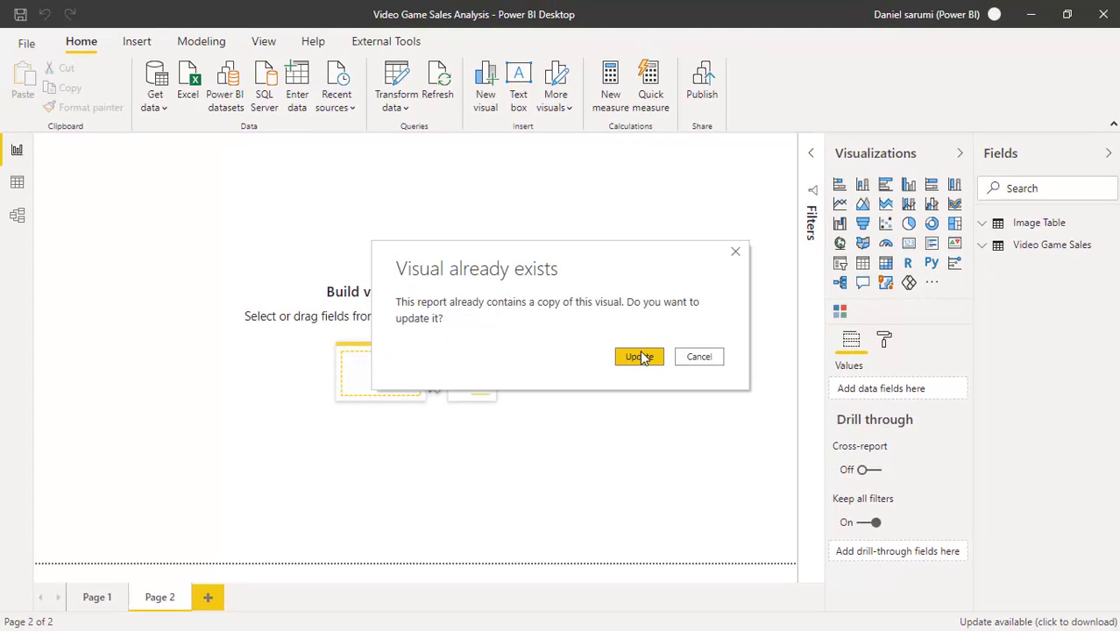
{"action": "left_click", "coordinate": [640, 356]}
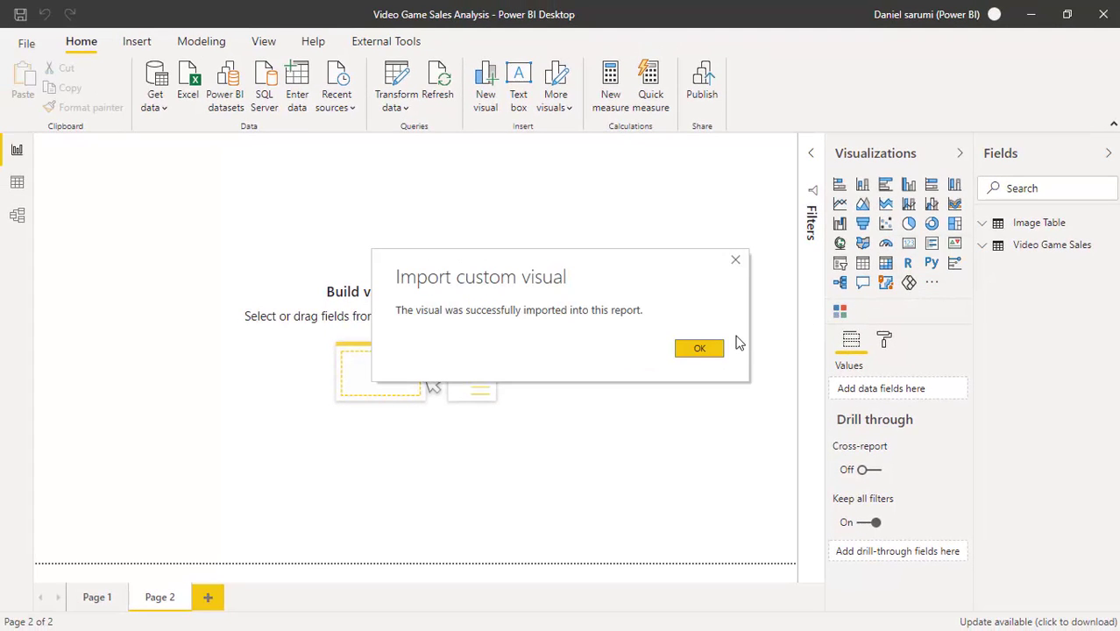
{"action": "left_click", "coordinate": [699, 349]}
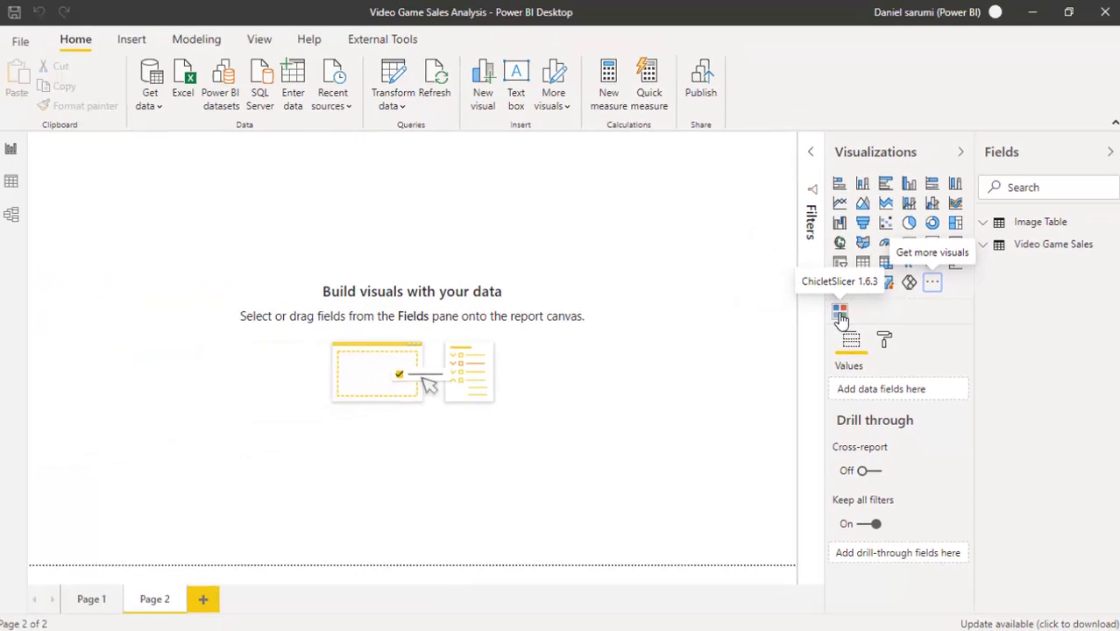
Place an enlarged Chiclet Slicer on Page 2 with Image Table's Platform Name as Category and Web URL as Image.
{"action": "left_click", "coordinate": [839, 312]}
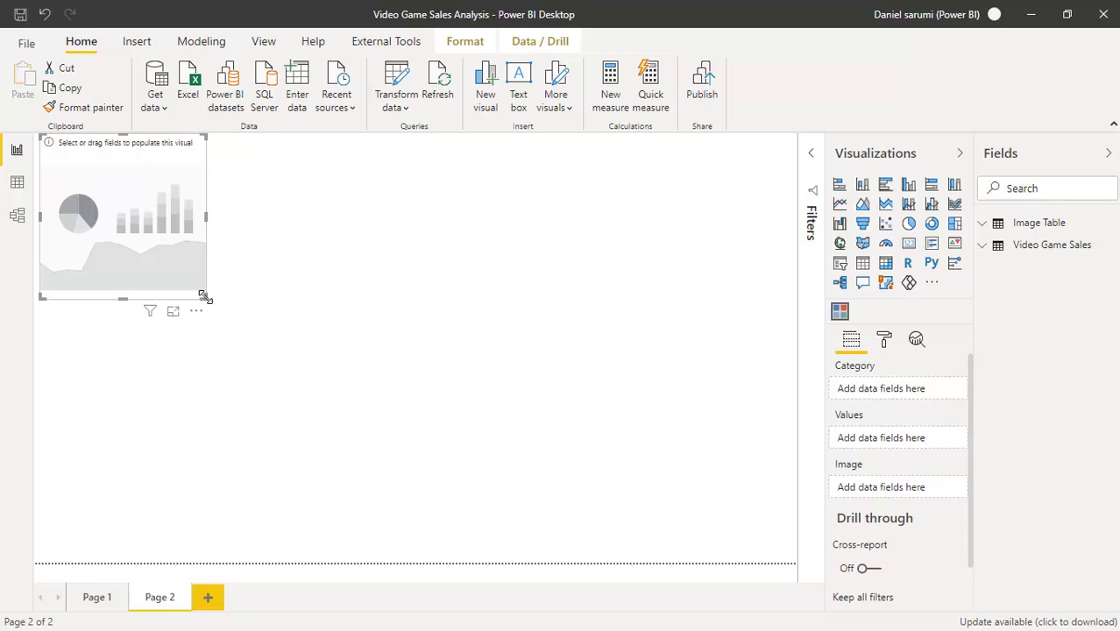
{"action": "left_click_drag", "start_coordinate": [205, 295], "coordinate": [431, 404]}
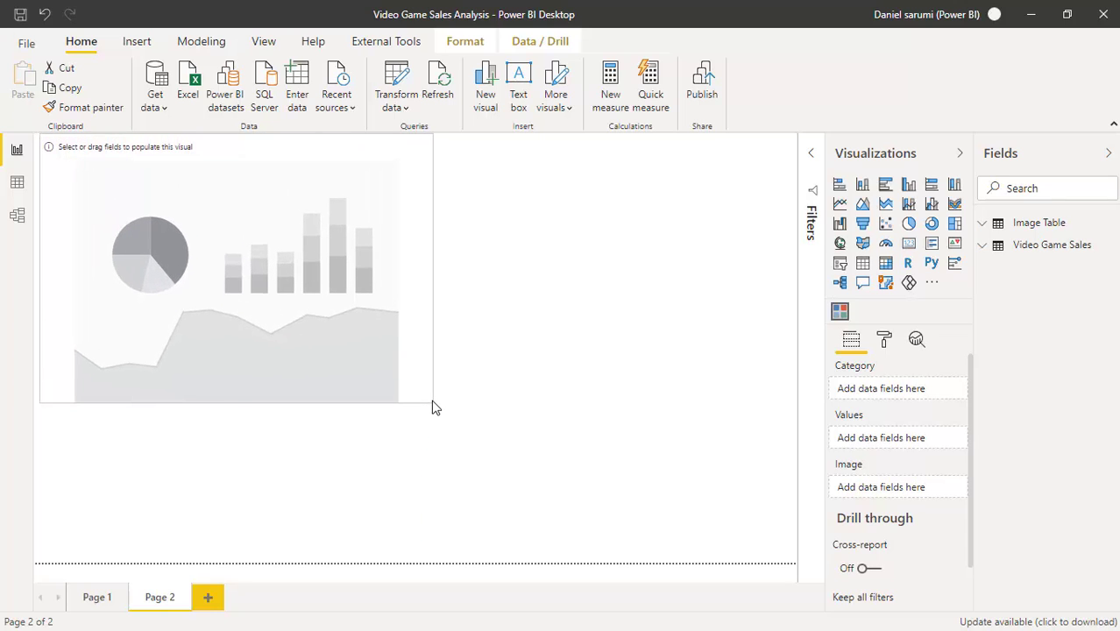
{"action": "left_click", "coordinate": [987, 228]}
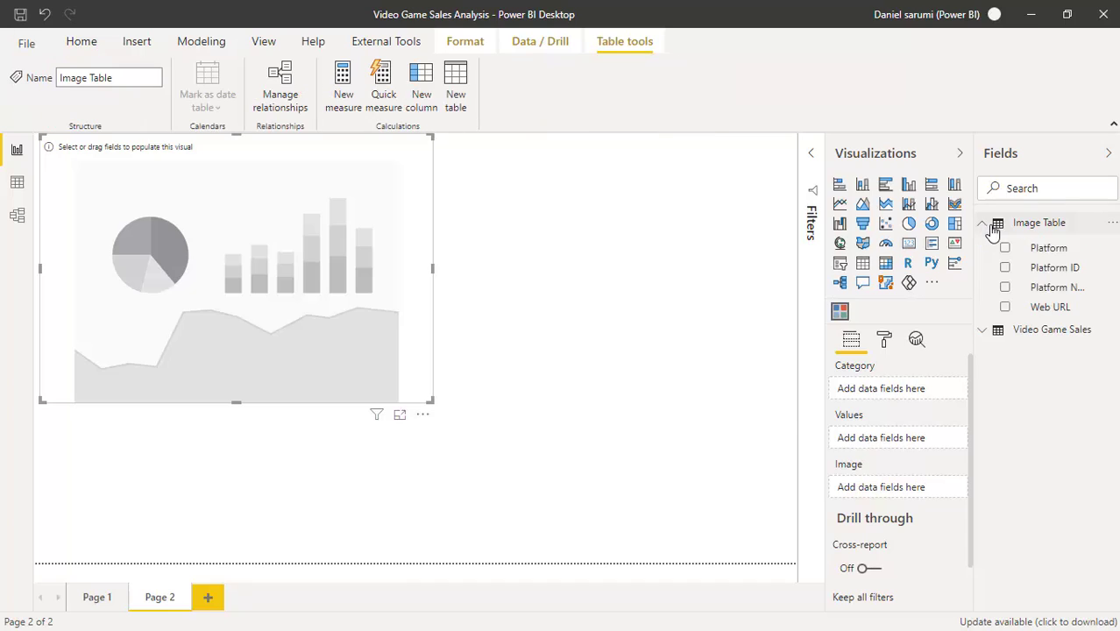
{"action": "left_click", "coordinate": [1005, 287]}
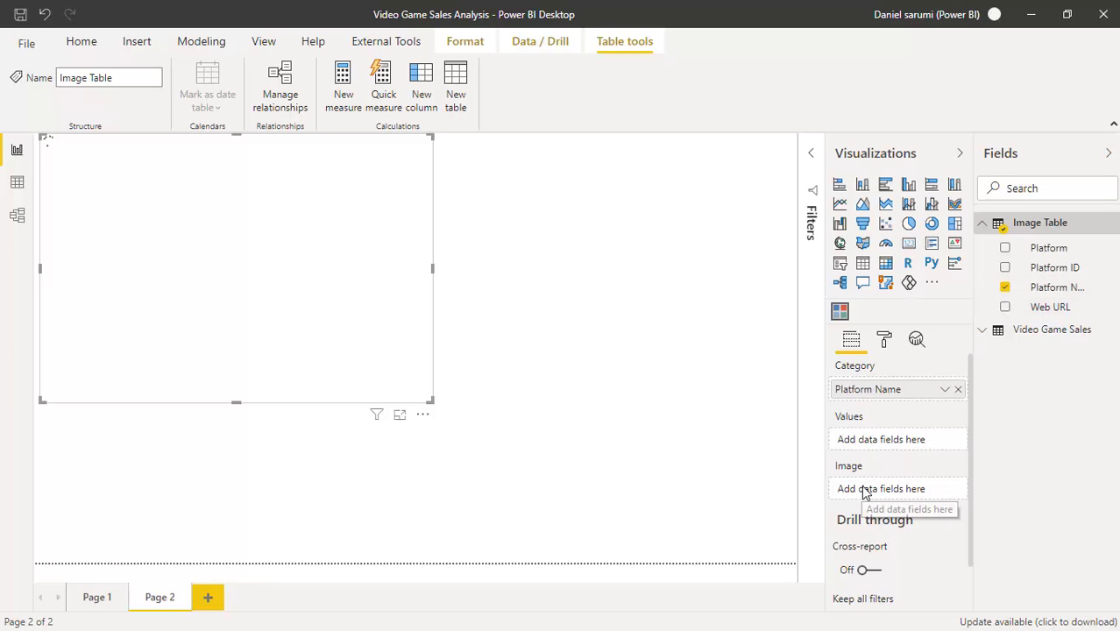
{"action": "left_click_drag", "start_coordinate": [1045, 304], "coordinate": [900, 493]}
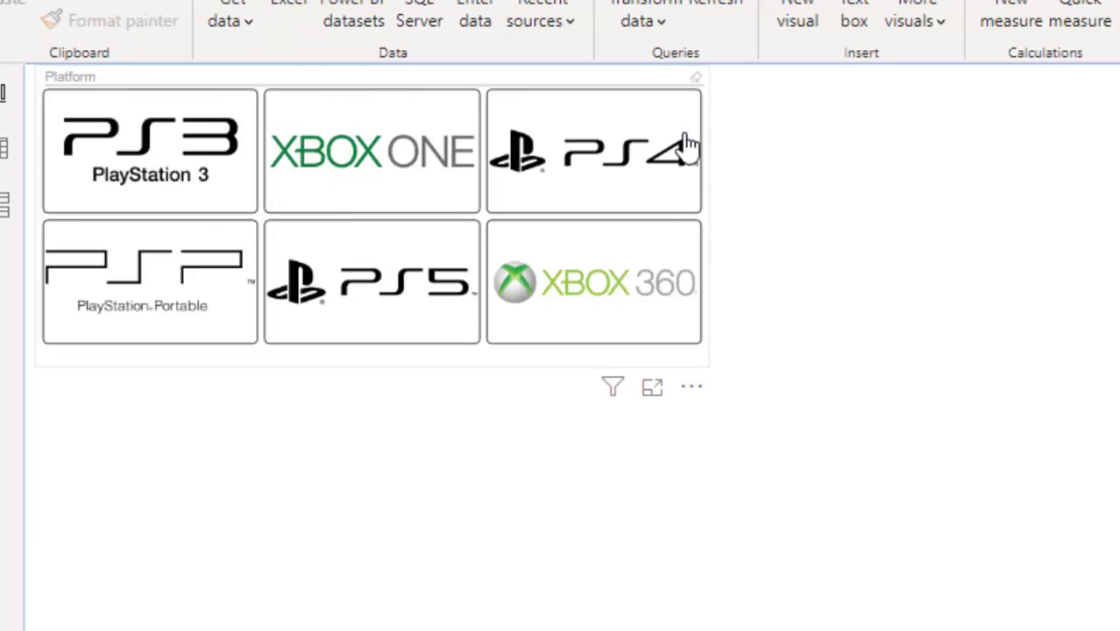
Set the Chiclet Slicer's Image Split to 100 in its image formatting.
{"action": "left_click", "coordinate": [734, 141]}
{"action": "left_click", "coordinate": [232, 248]}
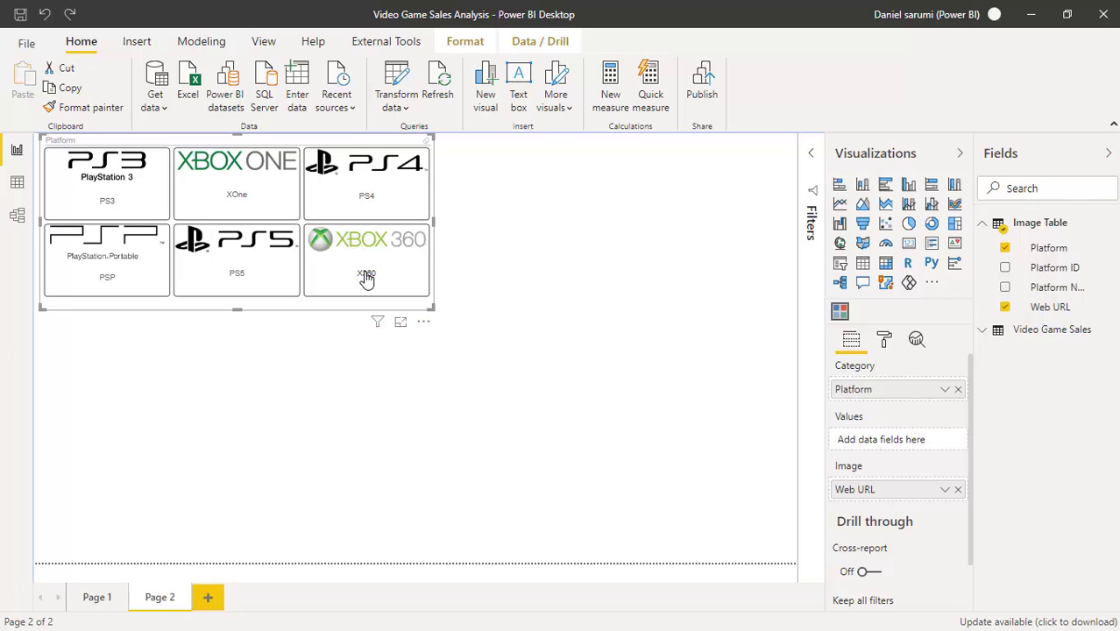
{"action": "left_click", "coordinate": [883, 339]}
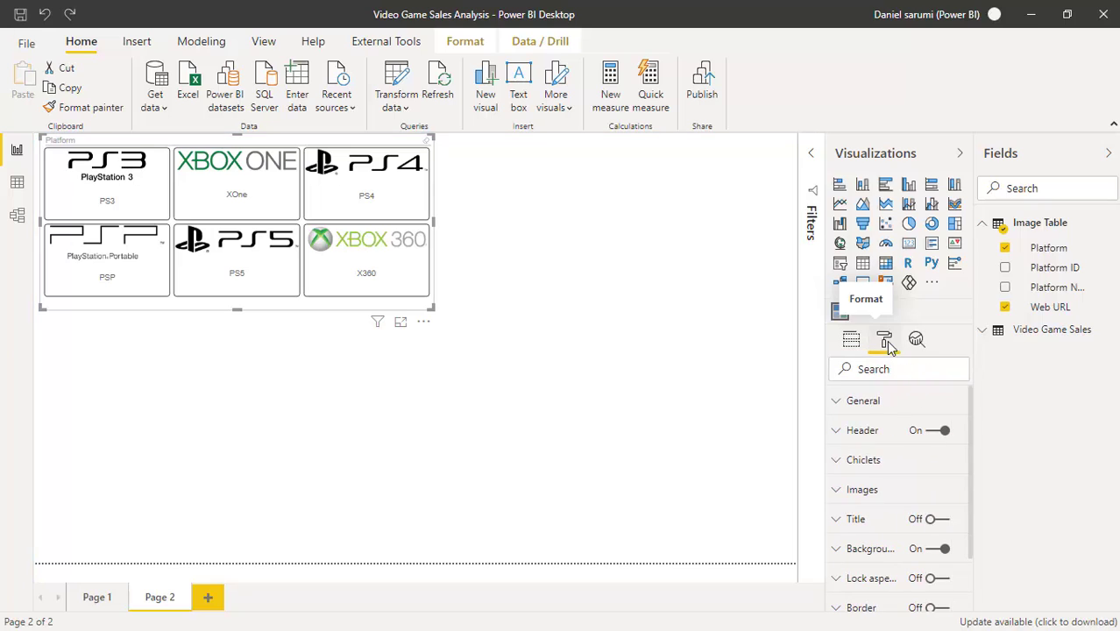
{"action": "left_click", "coordinate": [862, 490]}
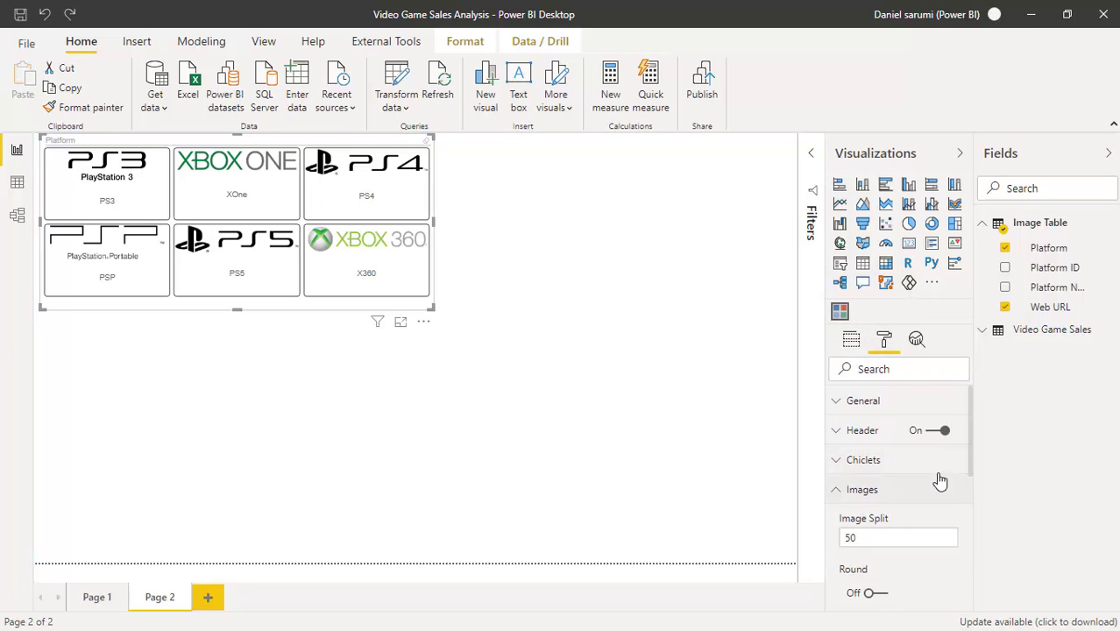
{"action": "left_click", "coordinate": [864, 536]}
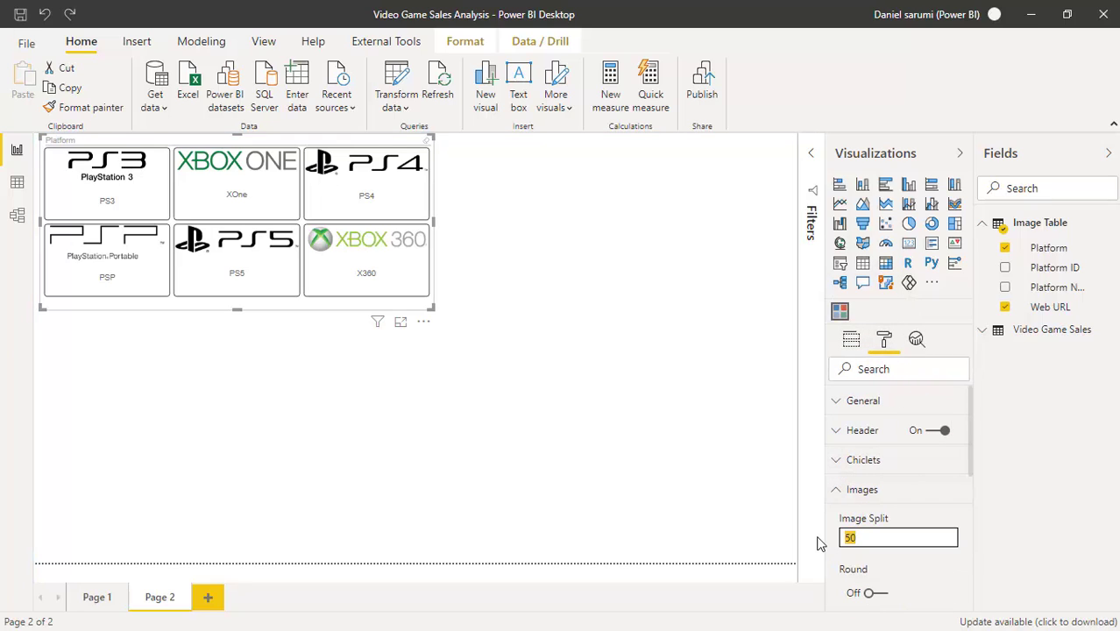
{"action": "type", "text": "100"}
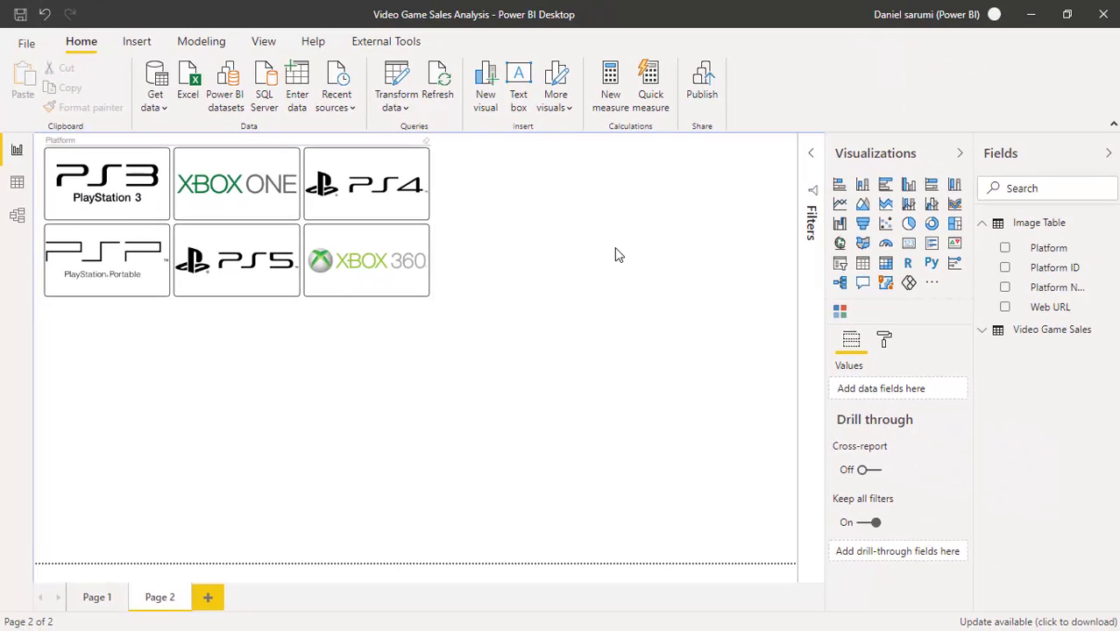
Create a table visual below the slicer with the Name and Sales fields from Video Game Sales.
{"action": "left_click", "coordinate": [996, 223]}
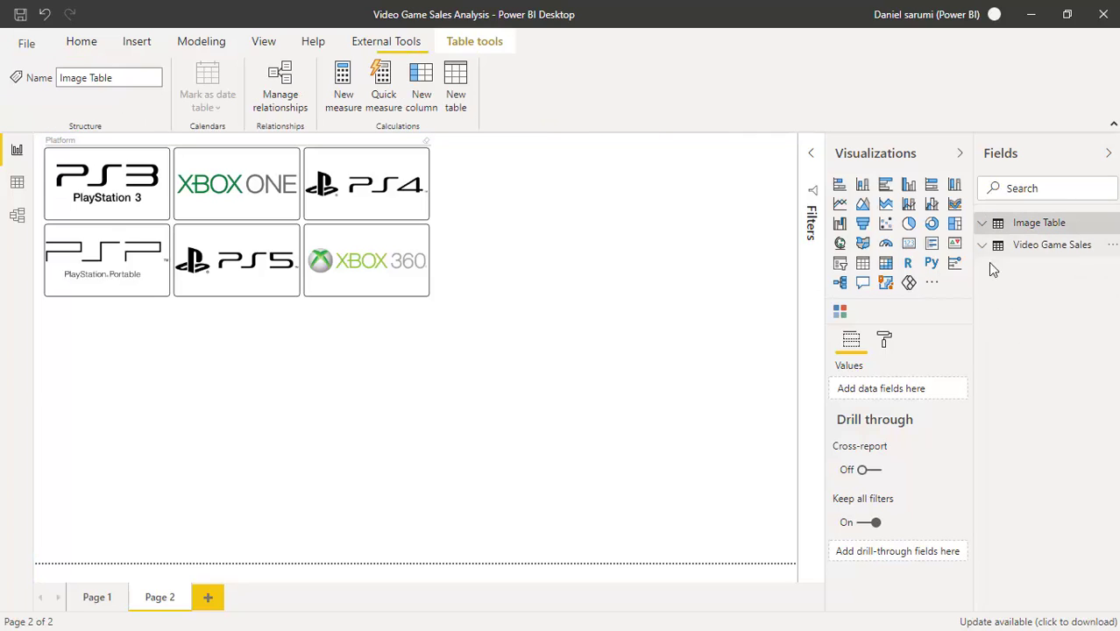
{"action": "left_click", "coordinate": [981, 250]}
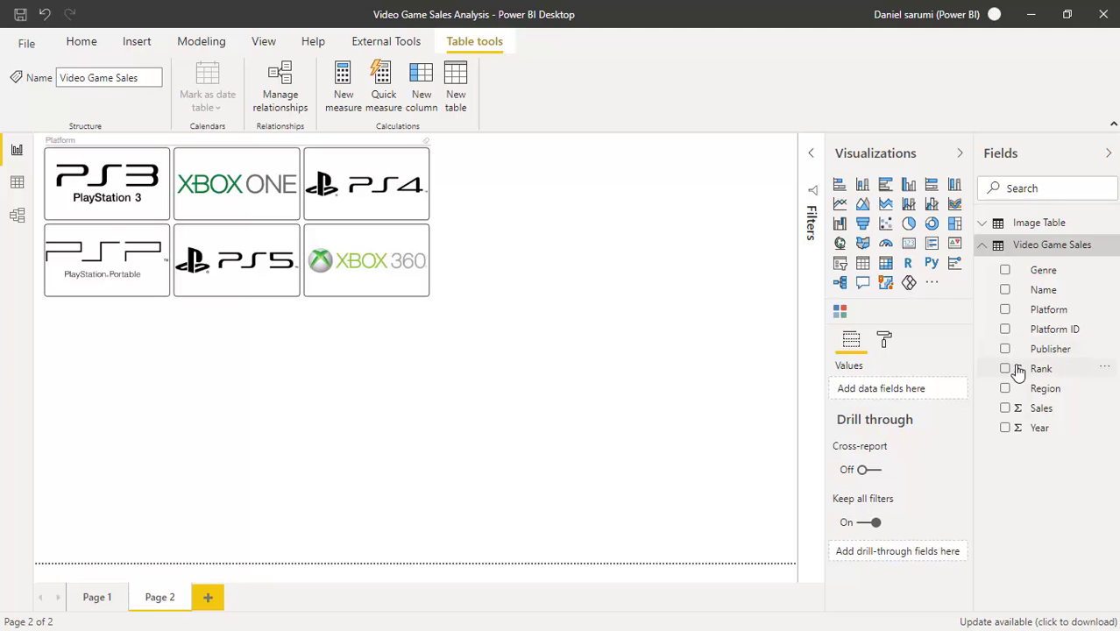
{"action": "left_click", "coordinate": [1004, 408]}
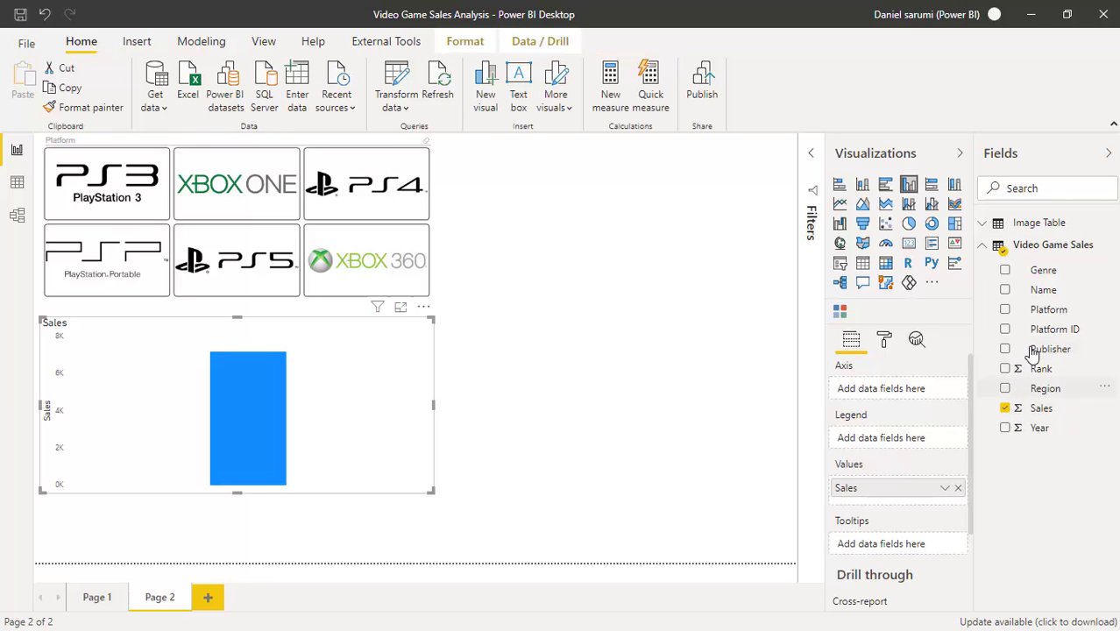
{"action": "left_click", "coordinate": [1005, 290]}
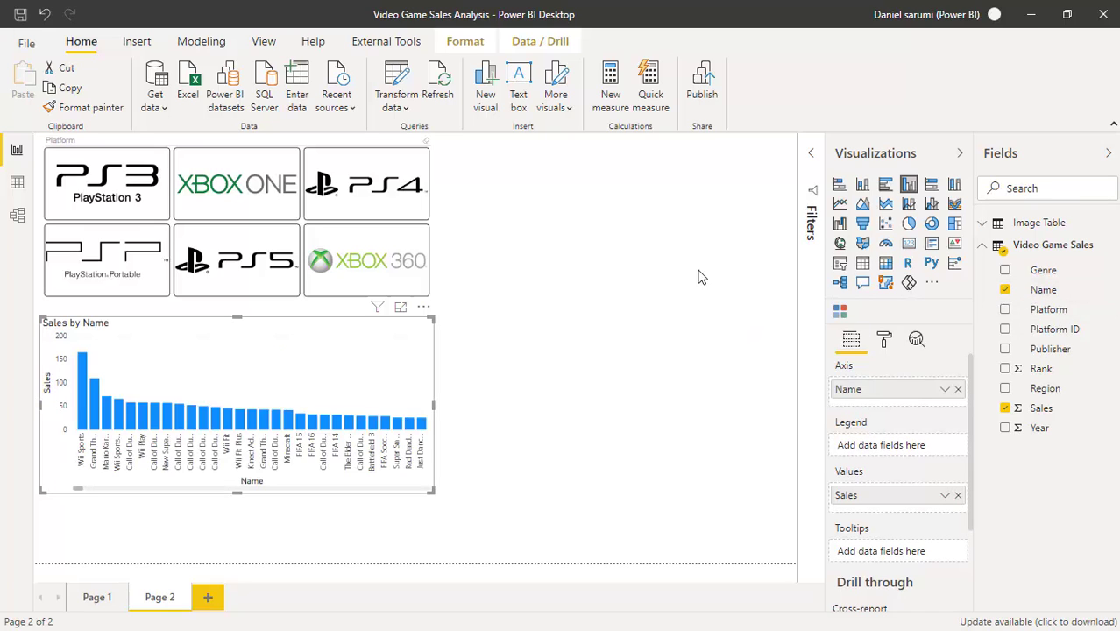
{"action": "left_click", "coordinate": [862, 185]}
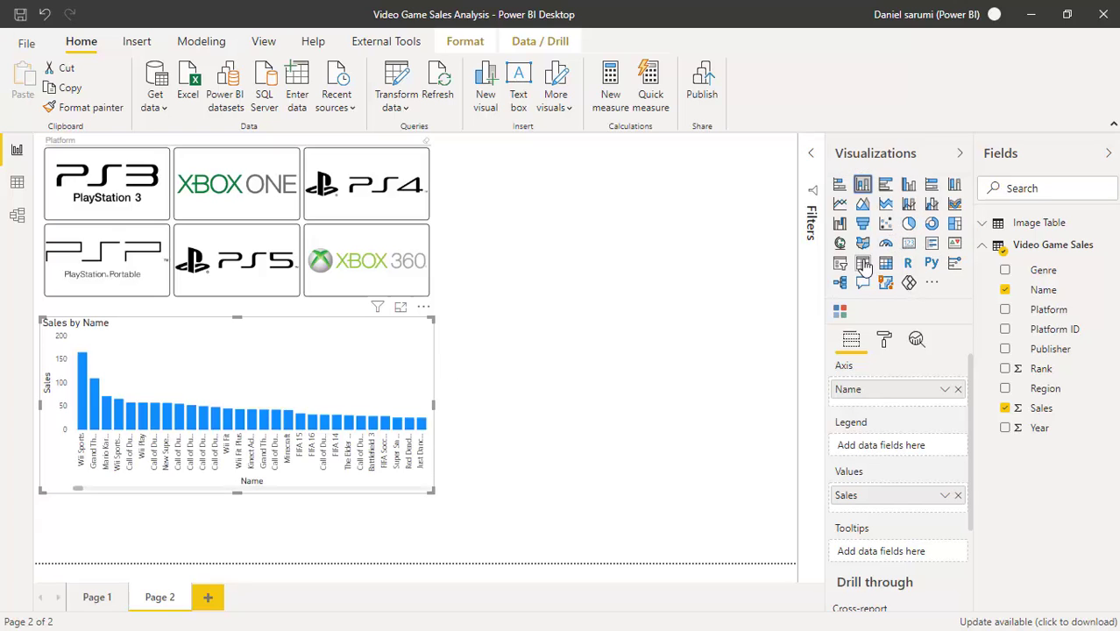
{"action": "left_click", "coordinate": [862, 263]}
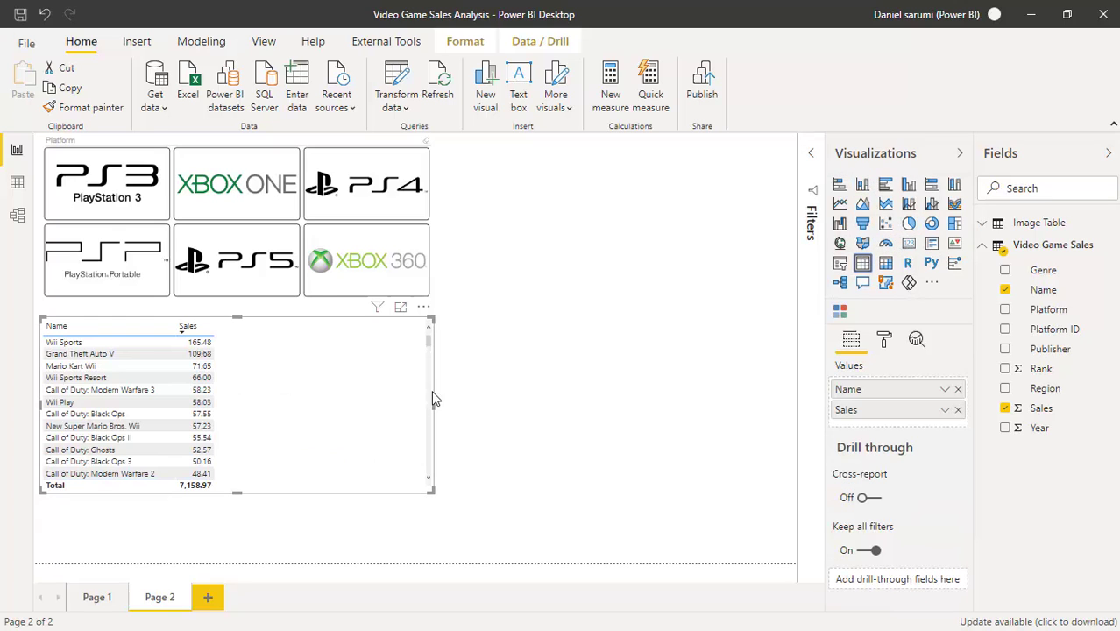
Widen the Name and Sales table slightly and move it to the lower-right corner of the report page.
{"action": "left_click_drag", "start_coordinate": [432, 402], "coordinate": [454, 407]}
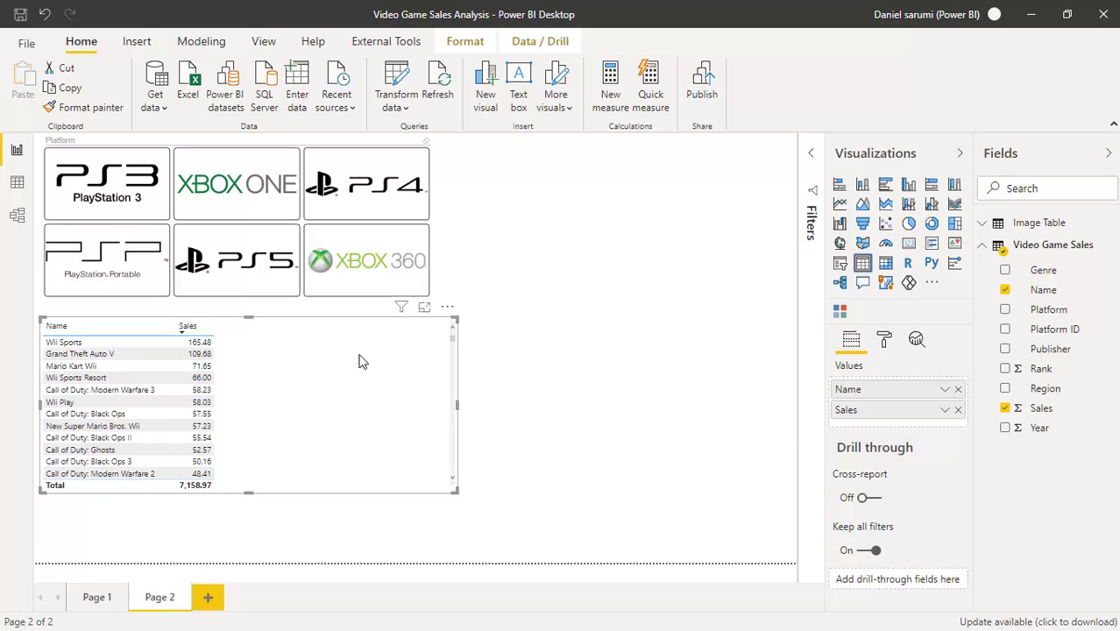
{"action": "left_click_drag", "start_coordinate": [360, 360], "coordinate": [715, 441]}
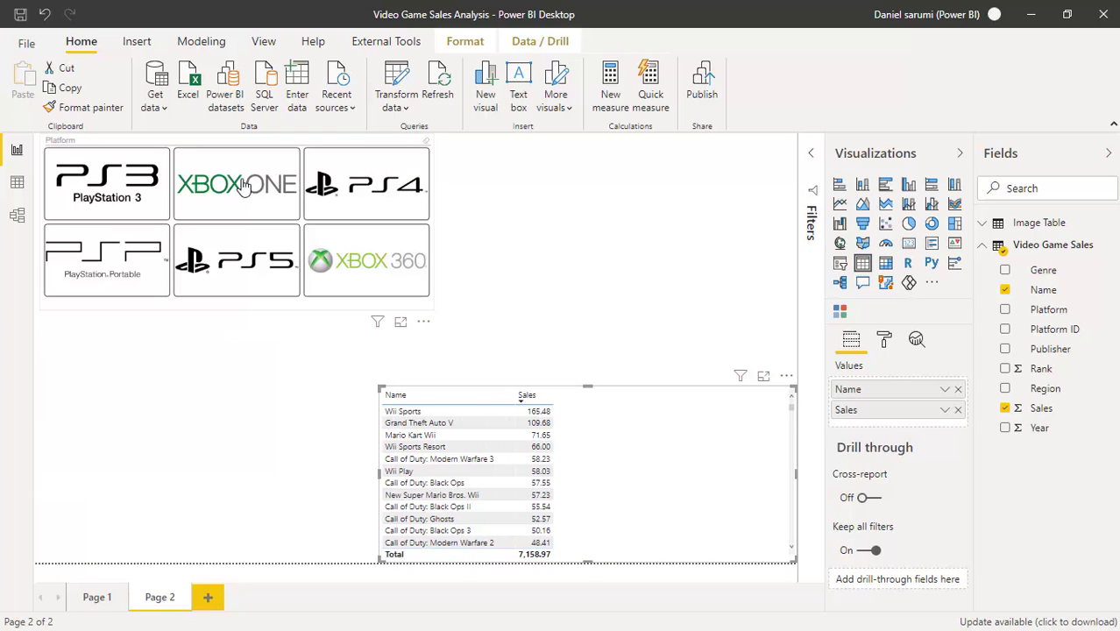
Filter the sales table with the Chiclet Slicer by selecting PlayStation 3 and adding Xbox One to the selection.
{"action": "left_click", "coordinate": [145, 186]}
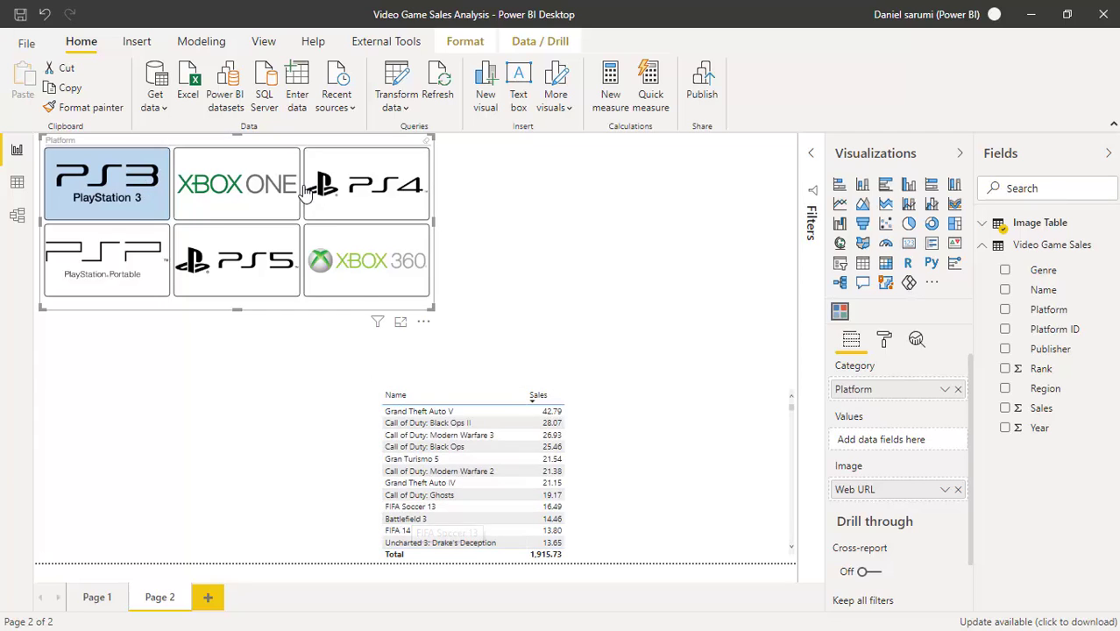
{"action": "left_click", "coordinate": [250, 186], "text": "ctrl"}
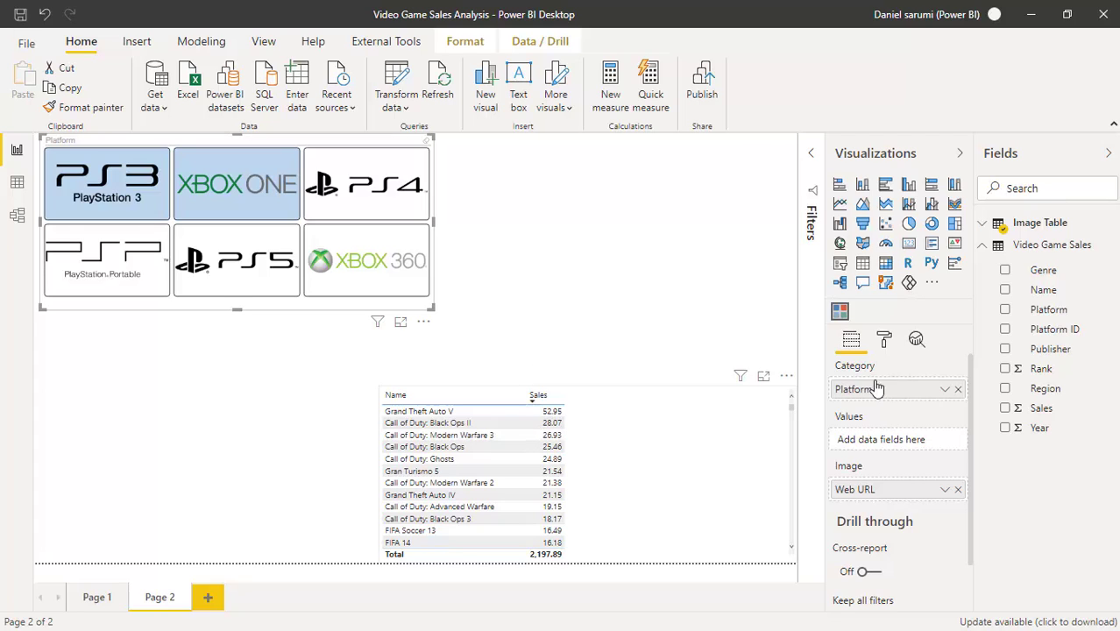
Turn off Multiple selection in the Chiclet Slicer's general formatting.
{"action": "left_click", "coordinate": [885, 340]}
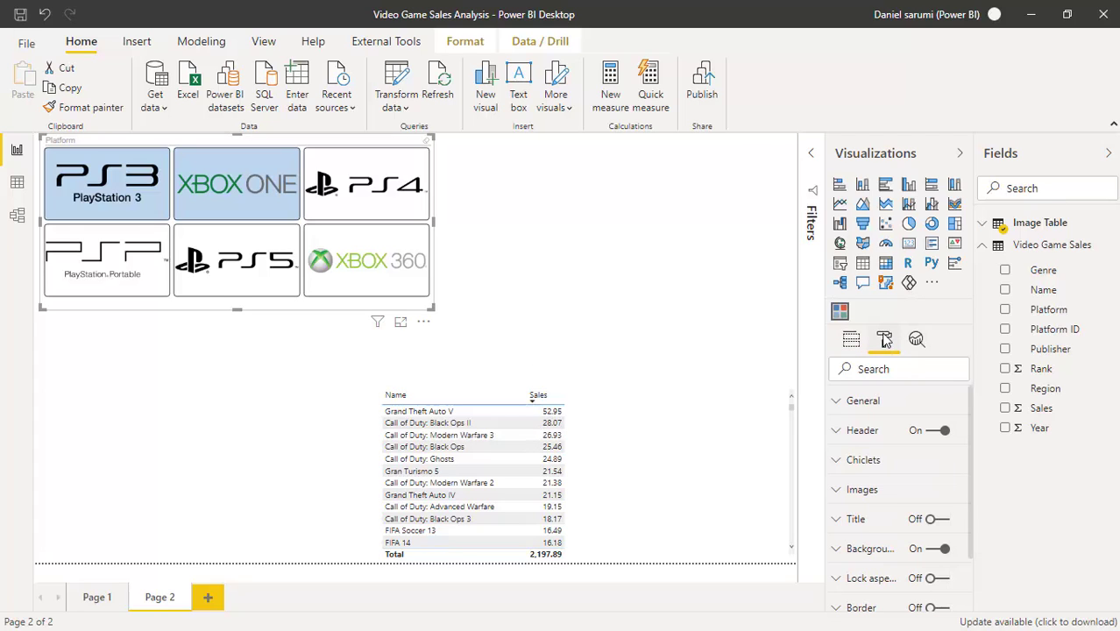
{"action": "left_click", "coordinate": [865, 405]}
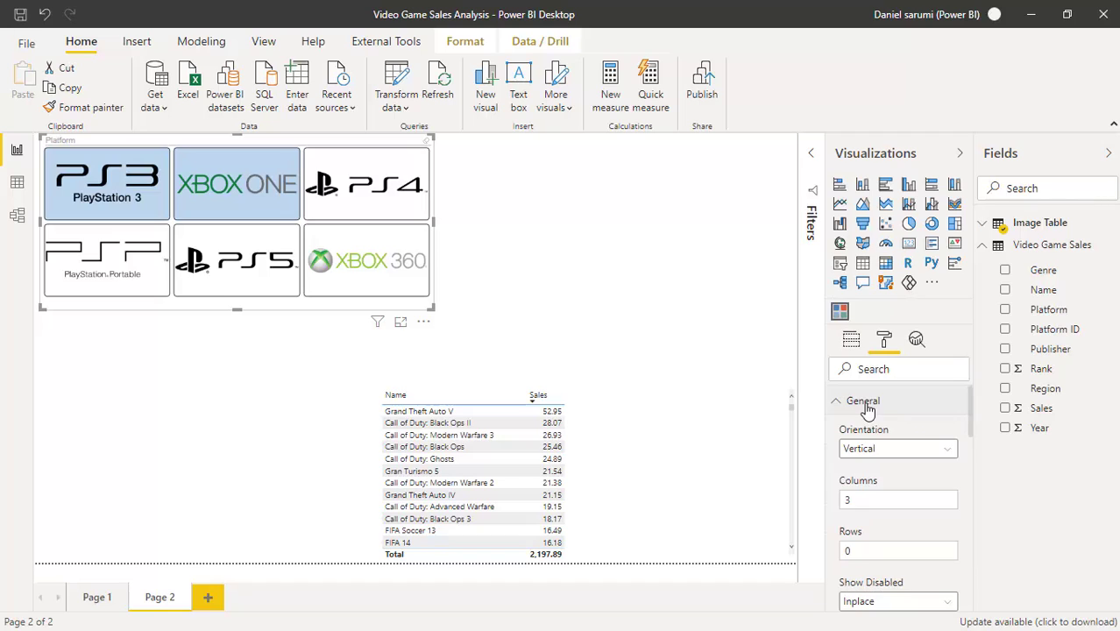
{"action": "left_click_drag", "start_coordinate": [972, 420], "coordinate": [971, 473]}
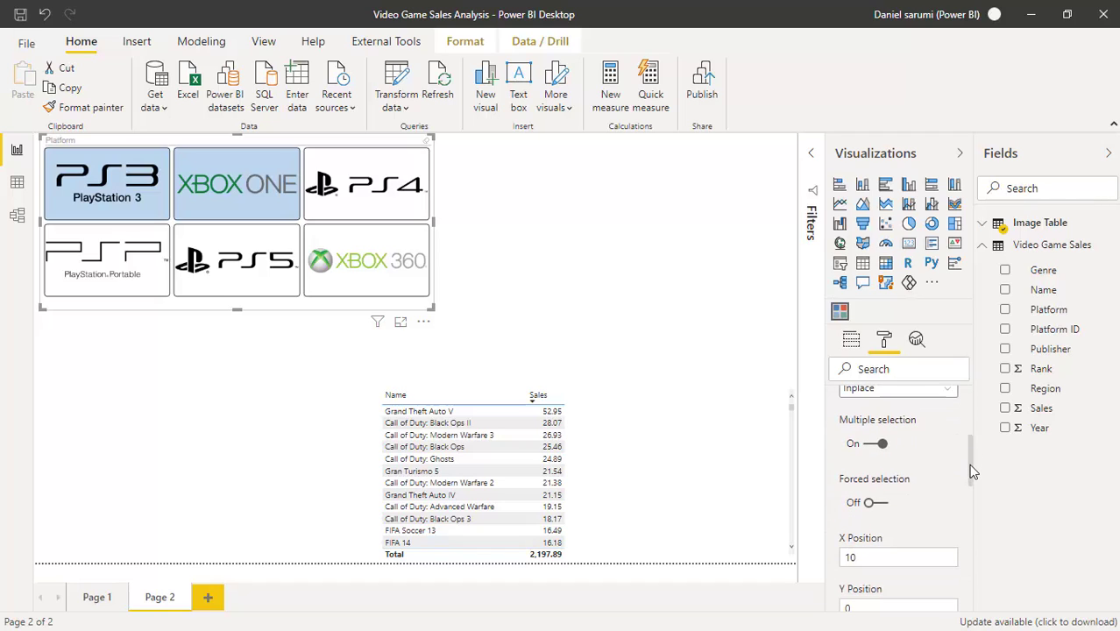
{"action": "left_click", "coordinate": [880, 445]}
{"action": "left_click_drag", "start_coordinate": [971, 471], "coordinate": [967, 352]}
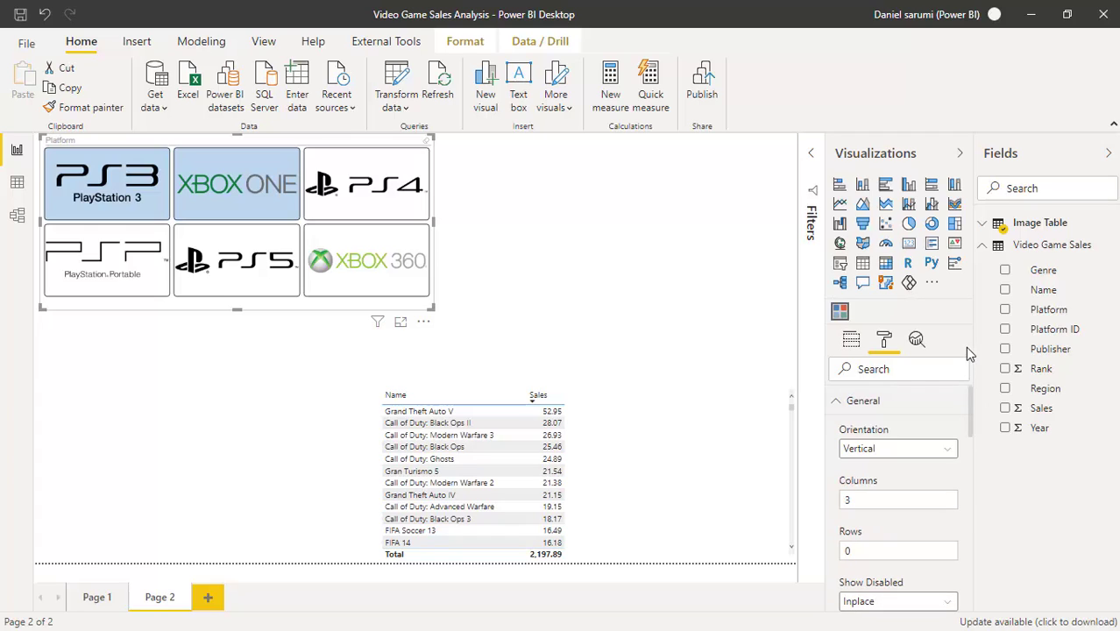
Test the slicer's single selection by filtering the sales table by Xbox One, PS4 and Xbox 360 in turn.
{"action": "left_click", "coordinate": [227, 184]}
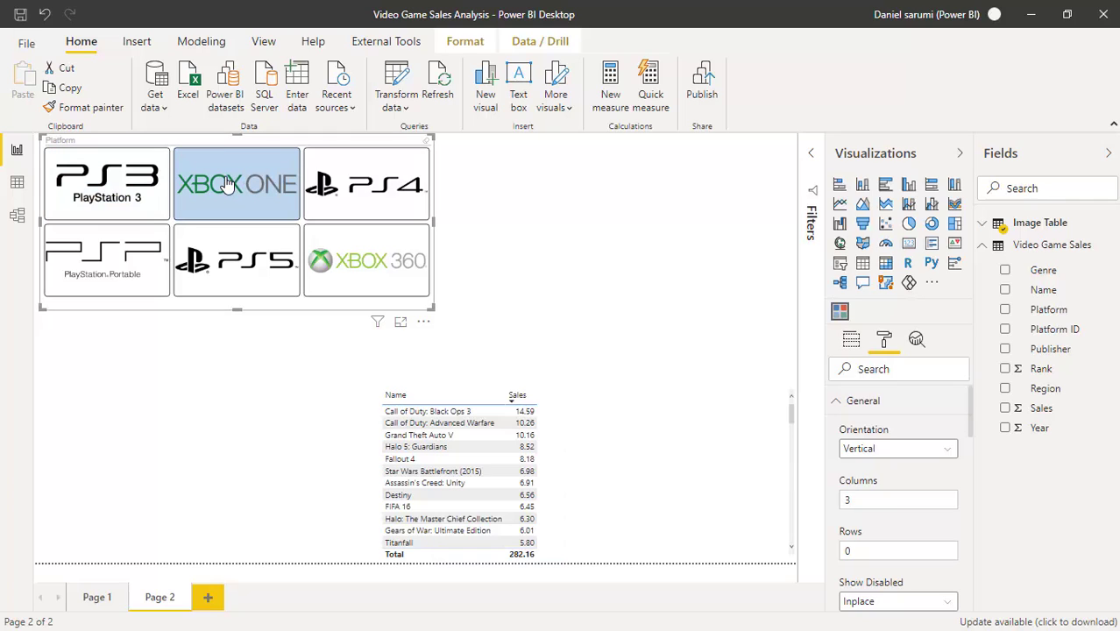
{"action": "left_click", "coordinate": [381, 172]}
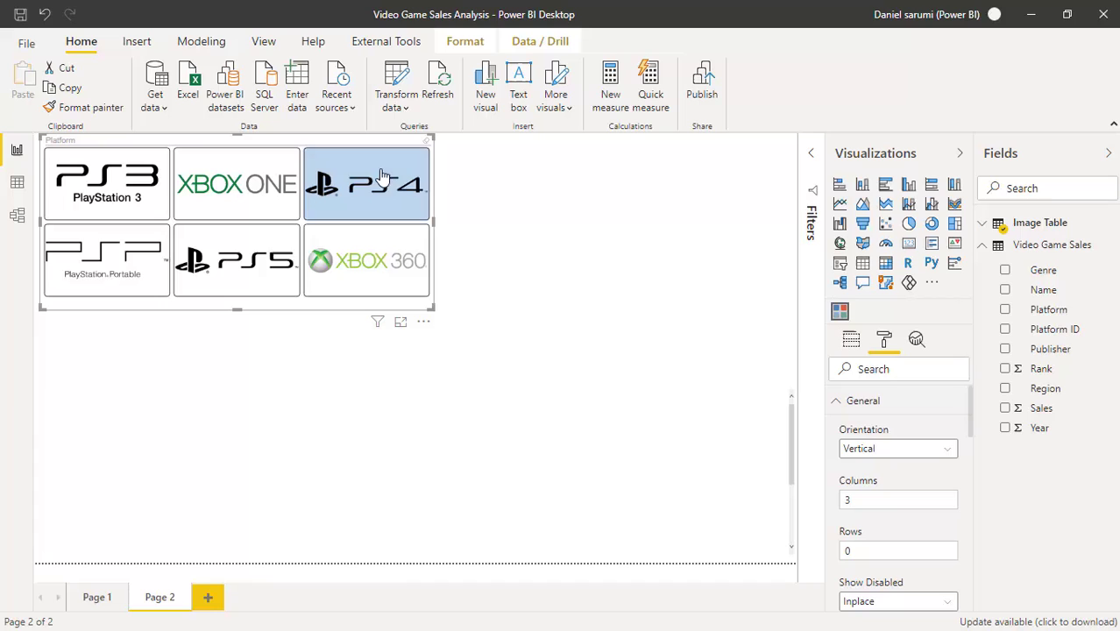
{"action": "left_click", "coordinate": [386, 274]}
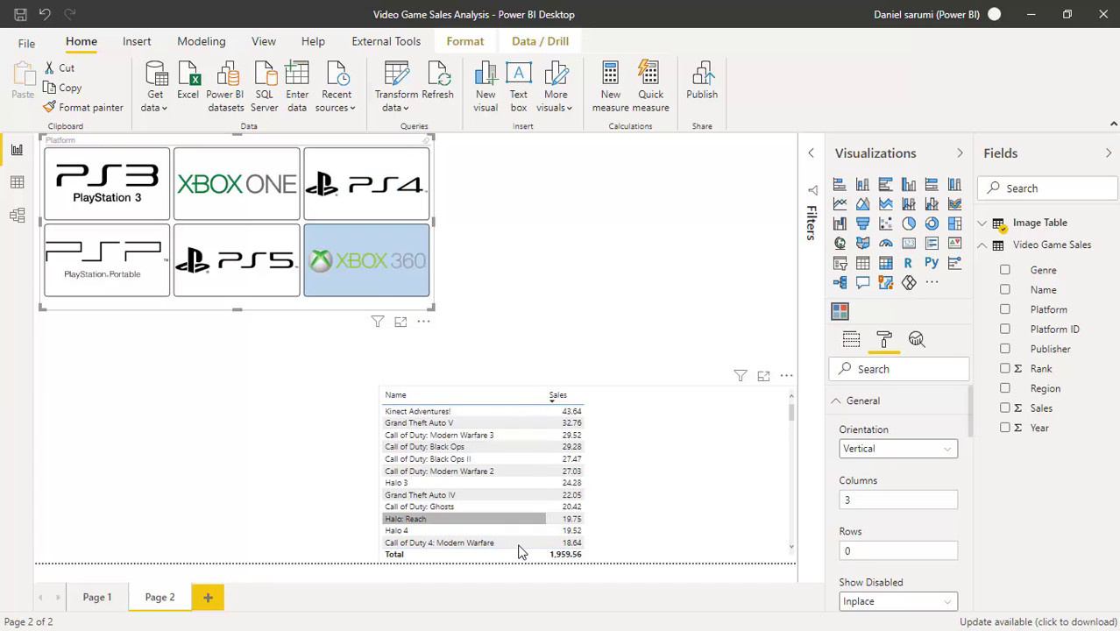